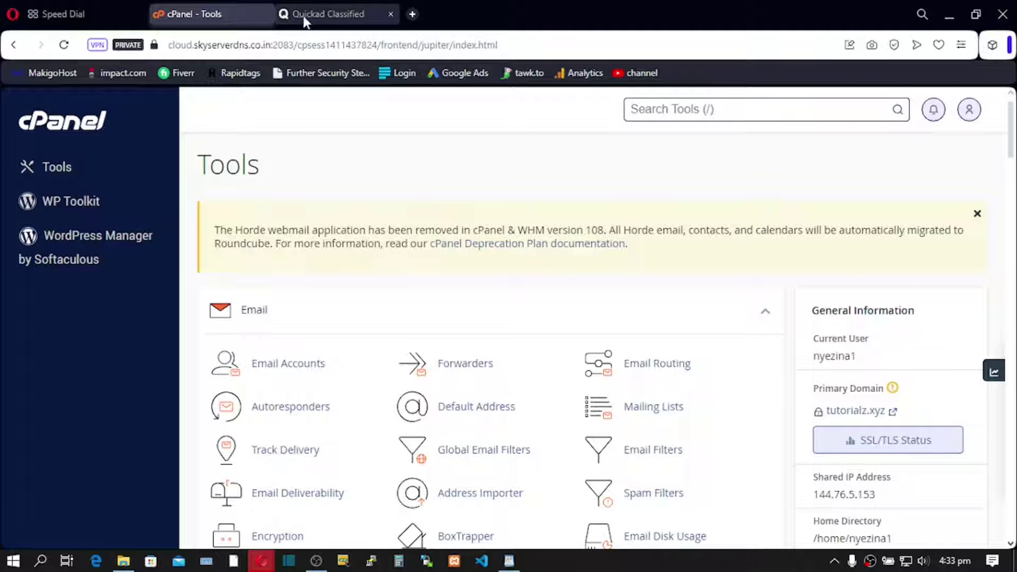
View the Quickad Classified site at tutorialz.xyz, and check the hosting account's Email Accounts list in cPanel
left_click(319, 21)
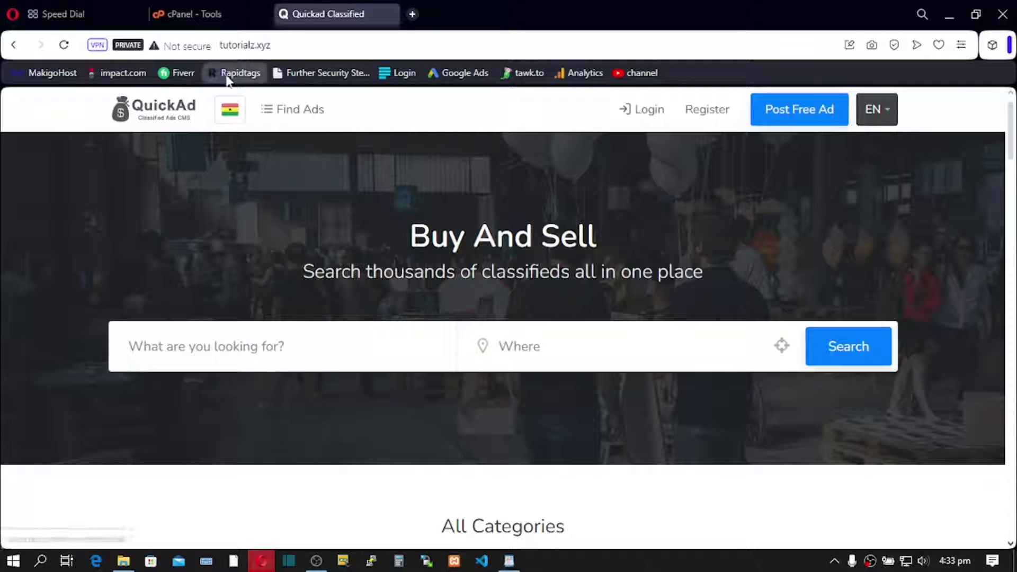
left_click(223, 15)
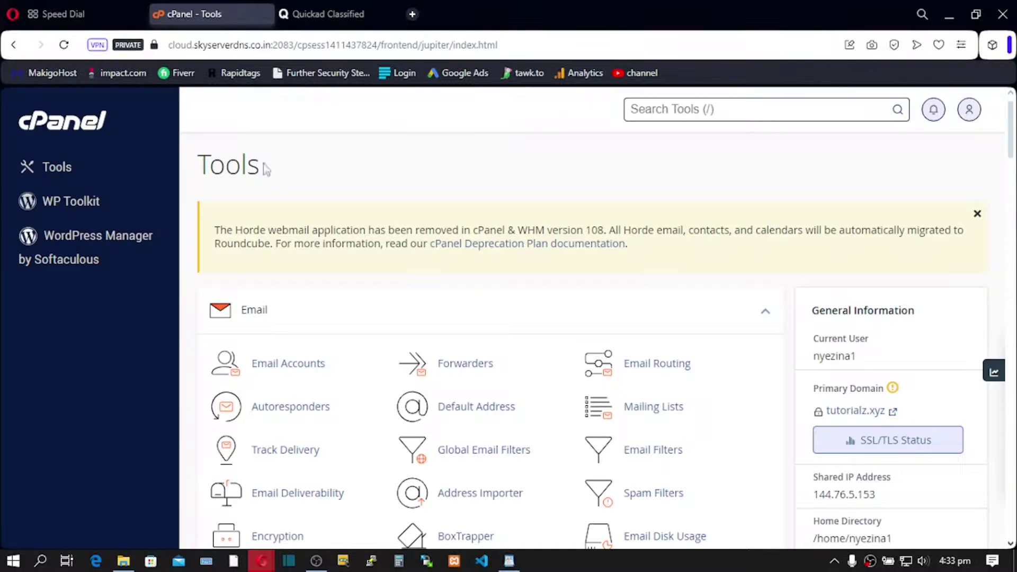
left_click(280, 367)
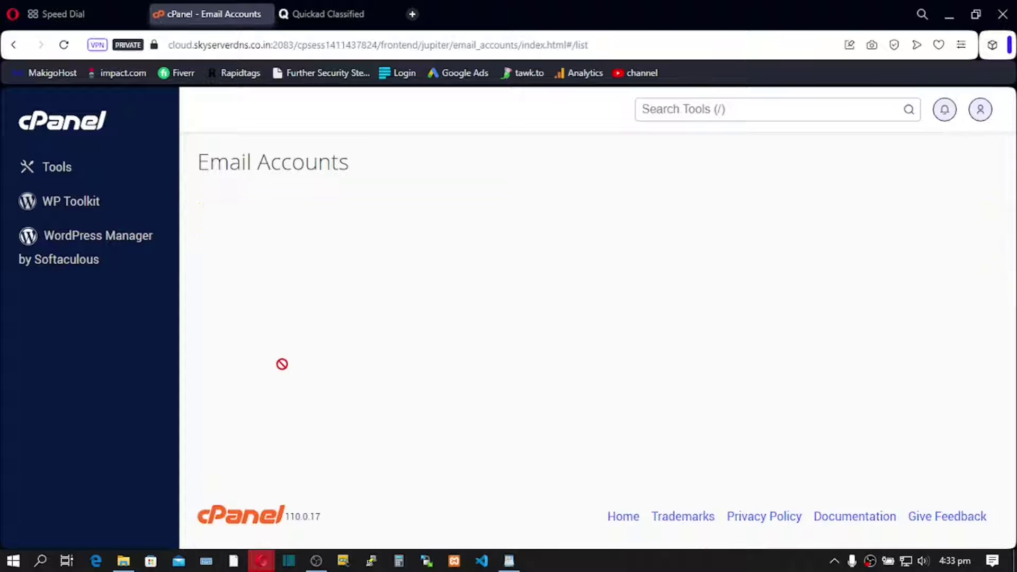
scroll(283, 379, "down", 1)
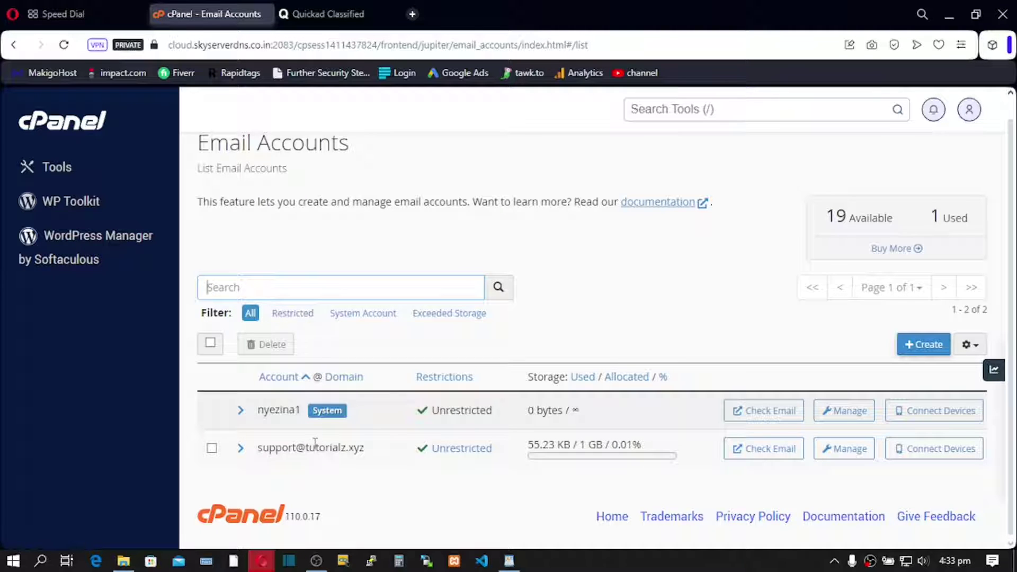
Find File Manager through the tools search and view the website files in the public_html folder
left_click(662, 110)
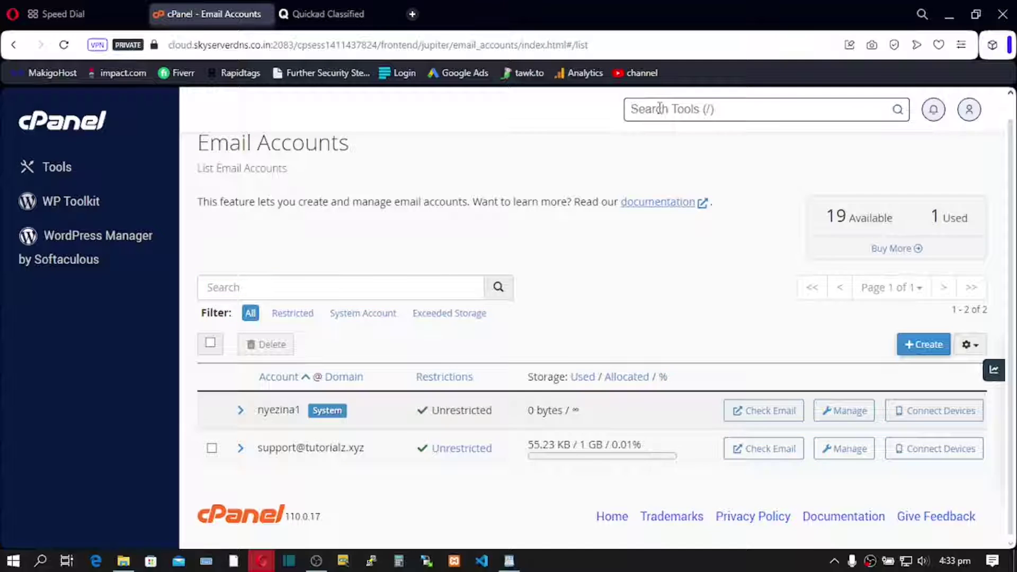
type("file")
left_click(629, 178)
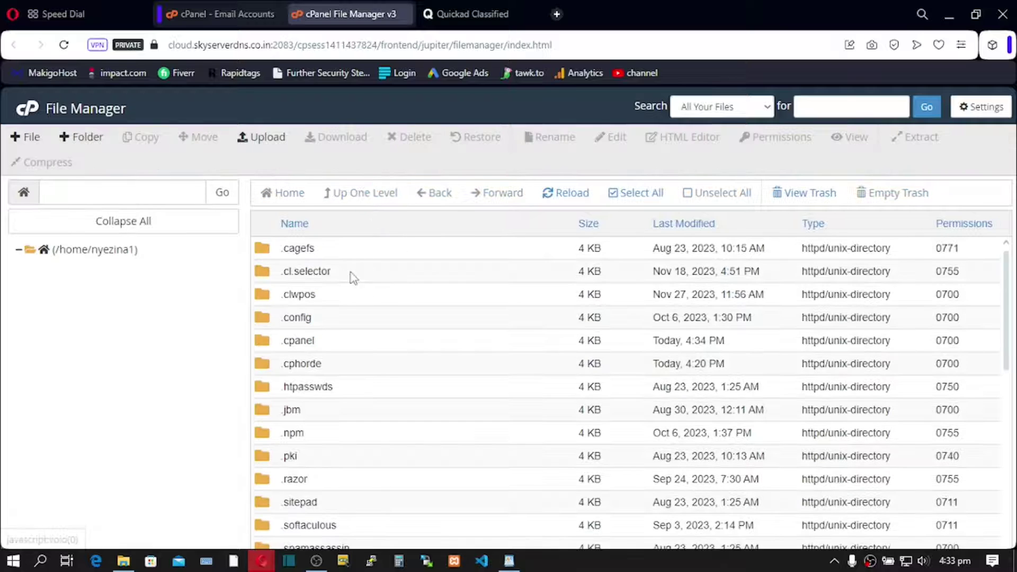
scroll(354, 261, "down", 6)
double_click(271, 365)
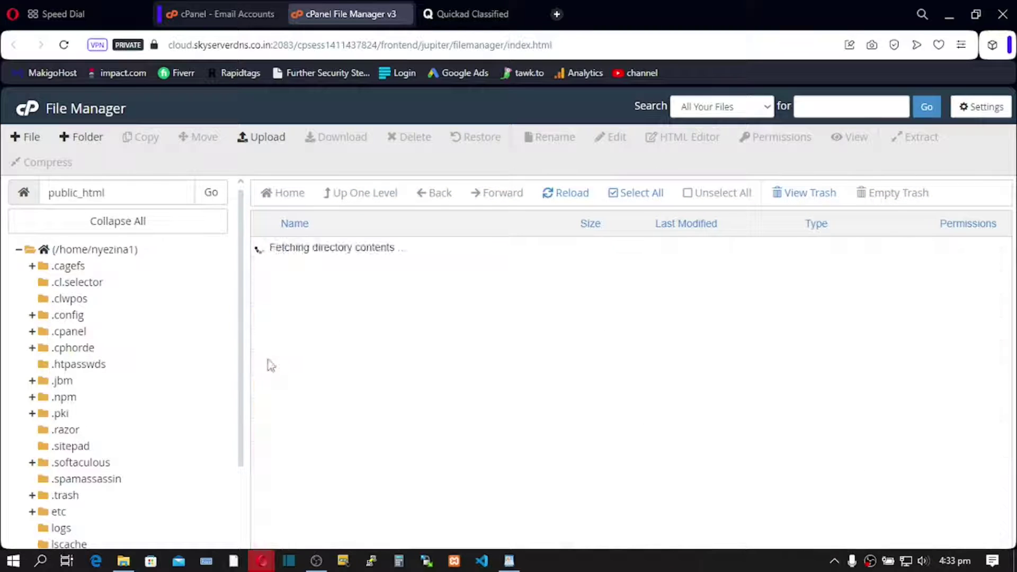
scroll(345, 312, "down", 1)
scroll(347, 318, "up", 1)
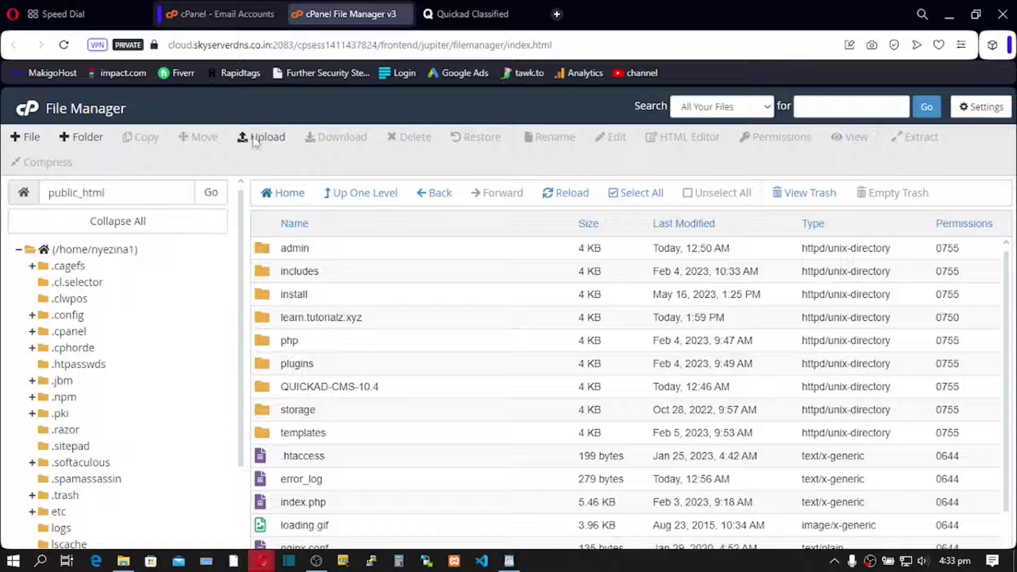
Return to the main cPanel page, search the tools for "for" and review the email account forwarders in Forwarders
left_click(213, 12)
double_click(666, 107)
type("for")
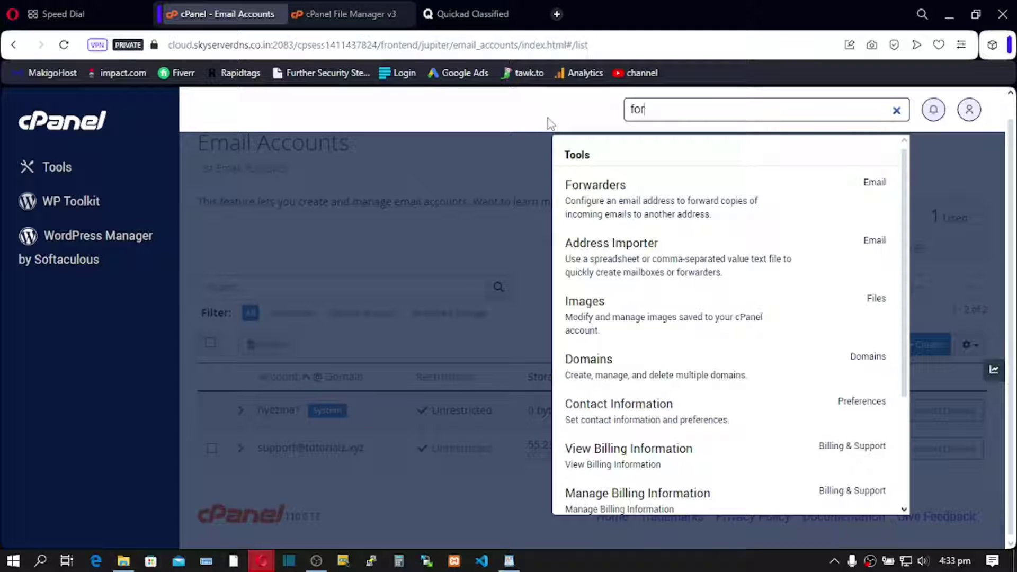
left_click(607, 186)
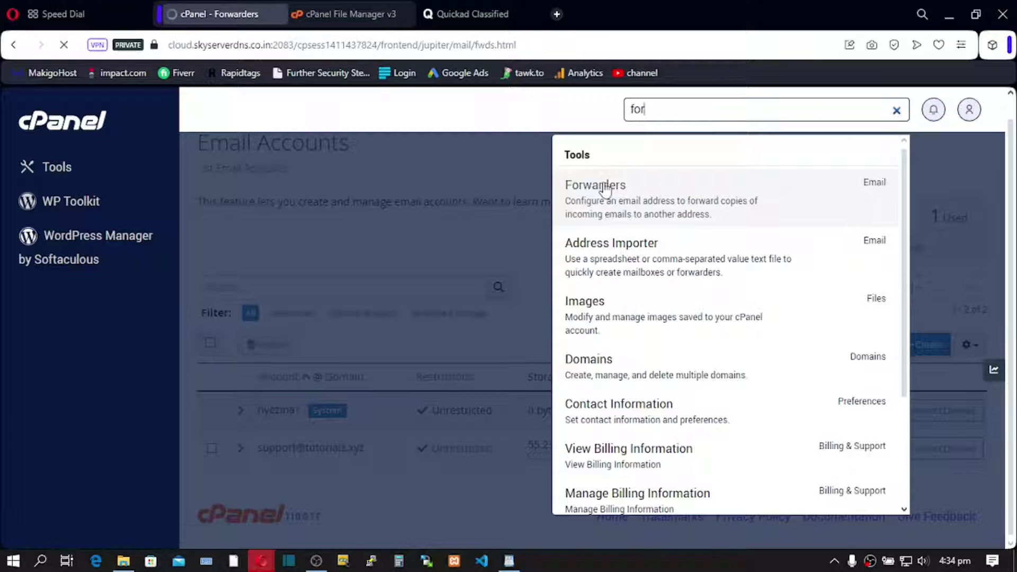
scroll(445, 247, "down", 4)
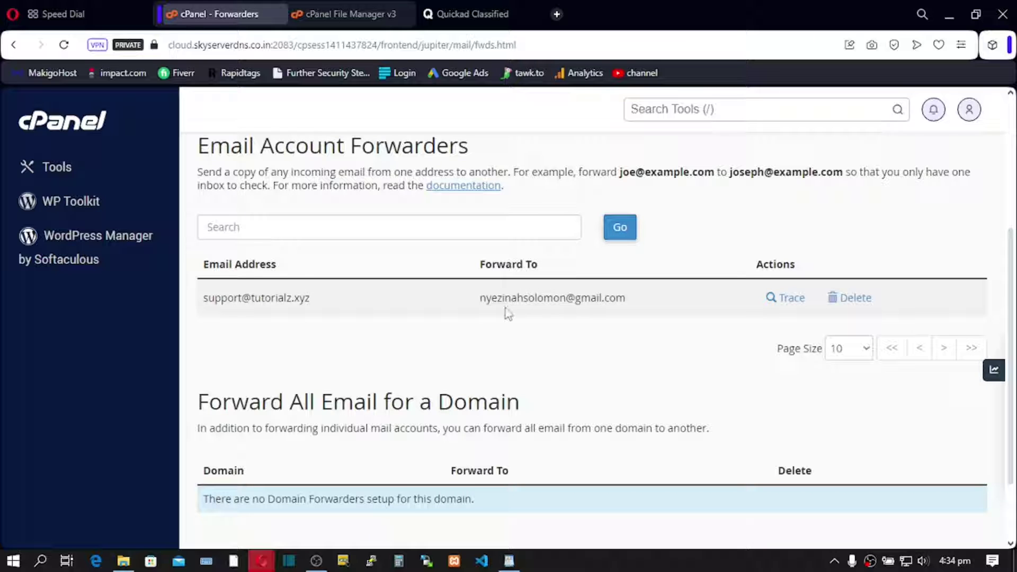
Search the tools for "db" and review the current databases and their privileged users in MySQL Databases
scroll(508, 314, "up", 4)
left_click(668, 108)
type("db")
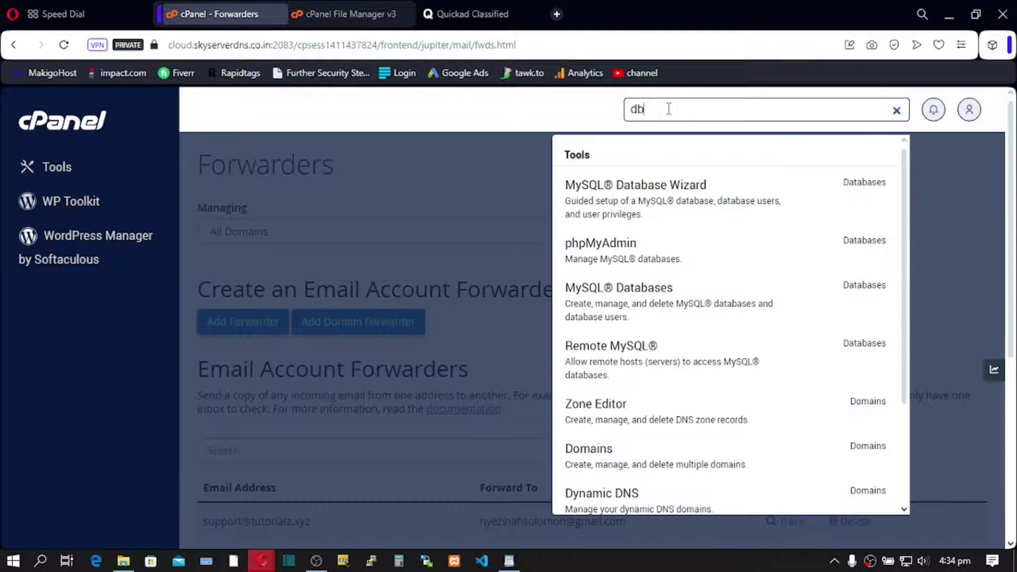
left_click(620, 295)
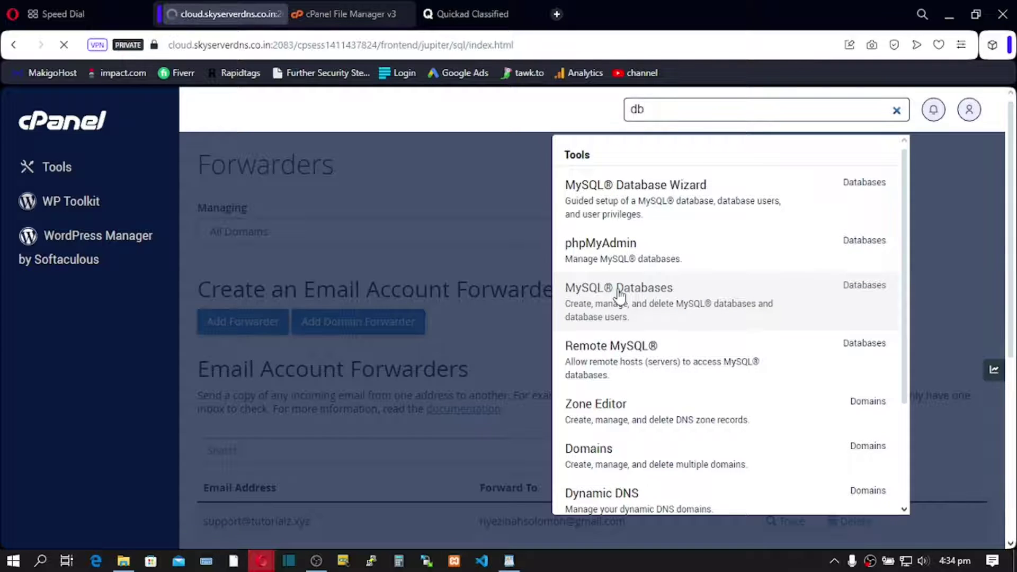
scroll(620, 297, "down", 4)
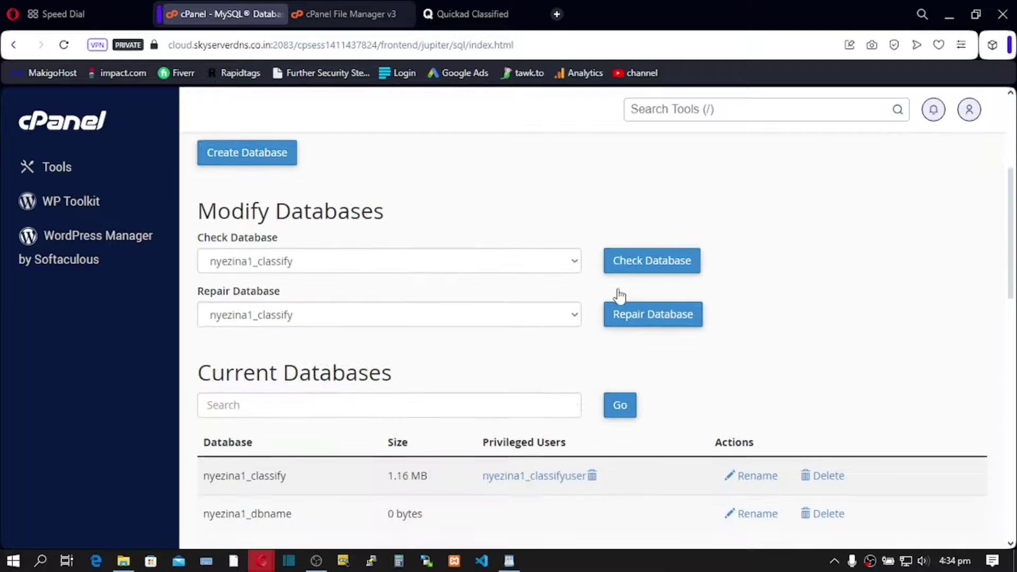
scroll(617, 295, "down", 2)
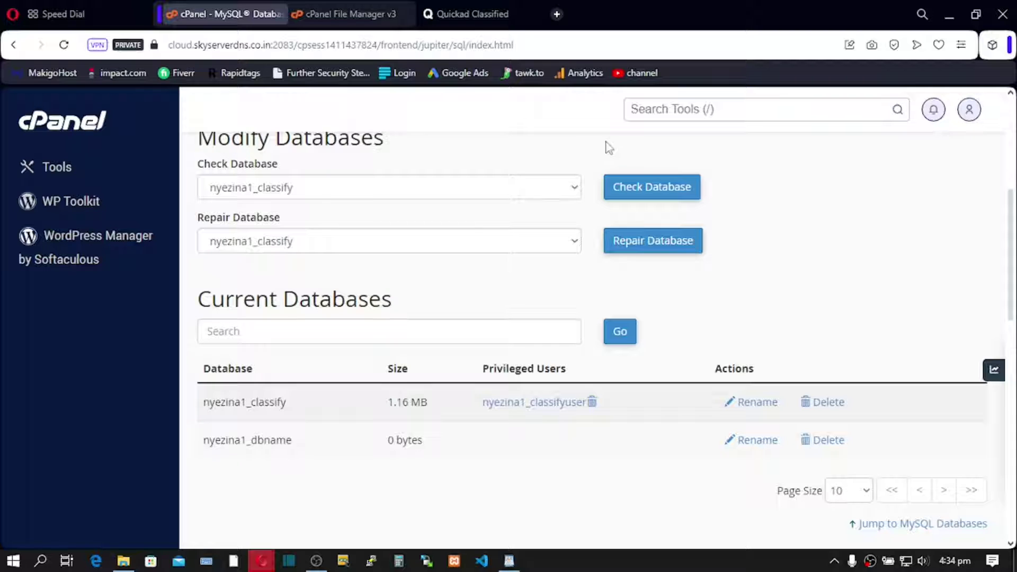
Find the Backup Wizard by searching for "back" and download a partial backup of the home directory
left_click(642, 110)
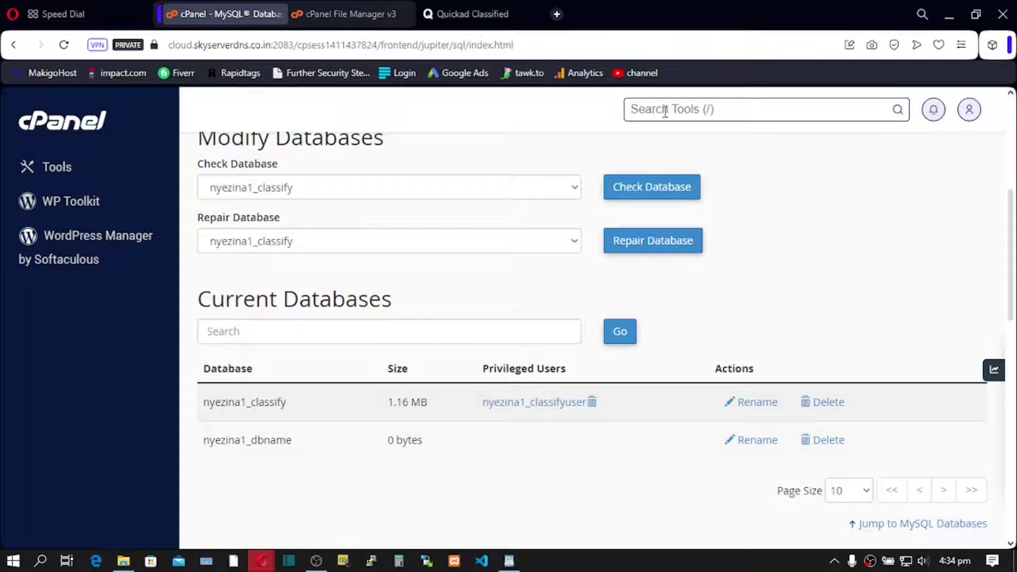
type("back")
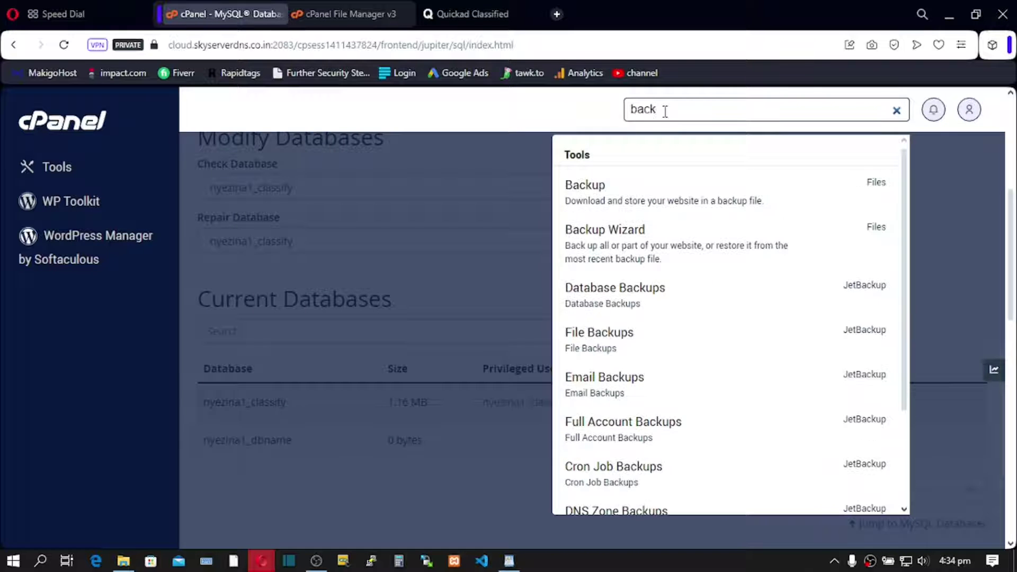
left_click(612, 245)
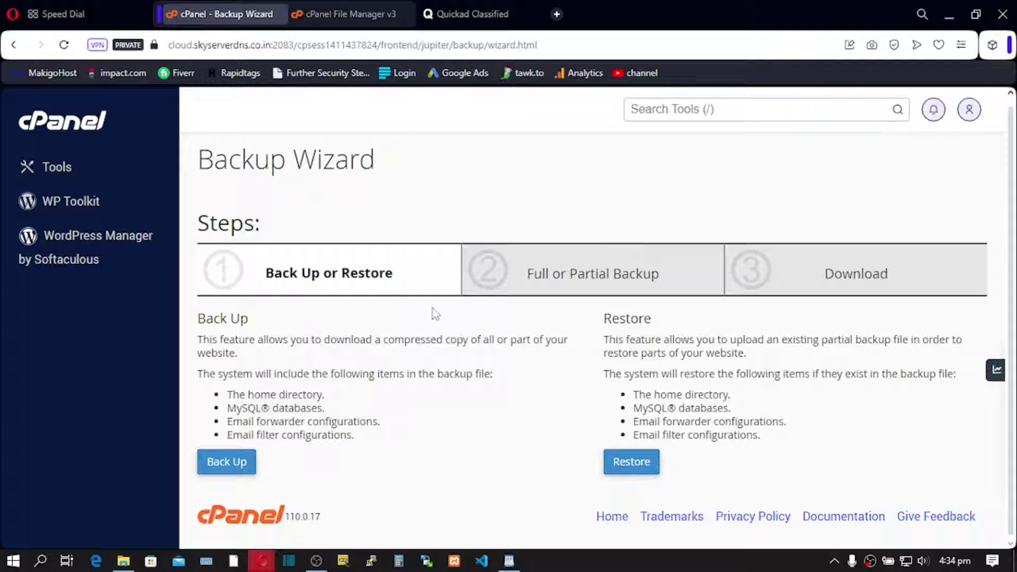
left_click(222, 464)
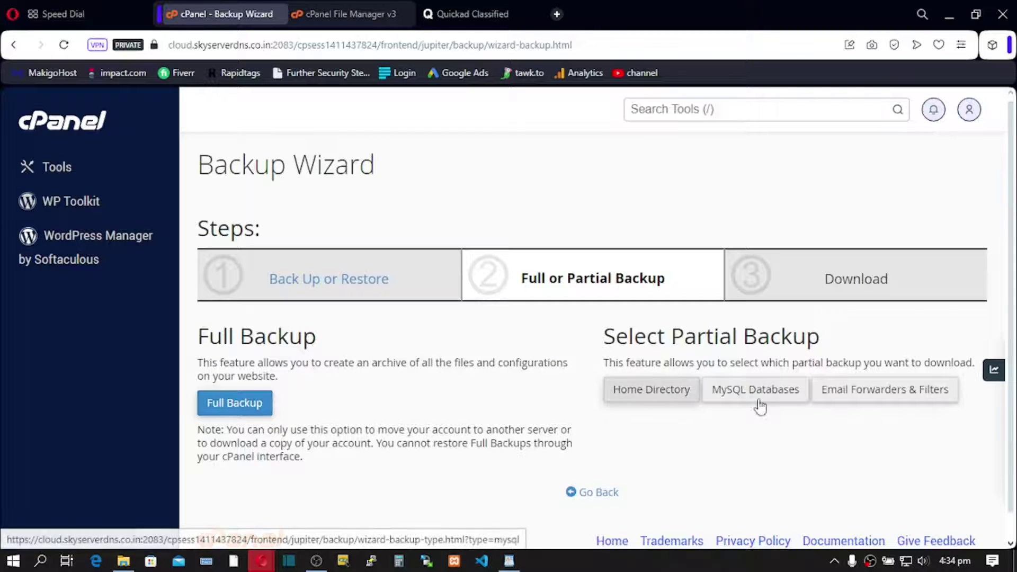
left_click(654, 391)
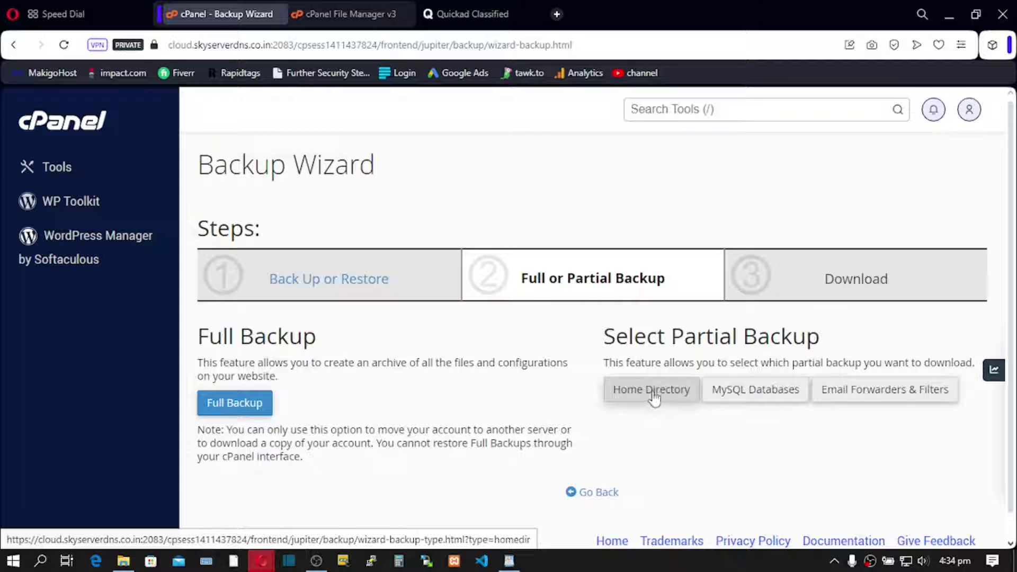
left_click(645, 392)
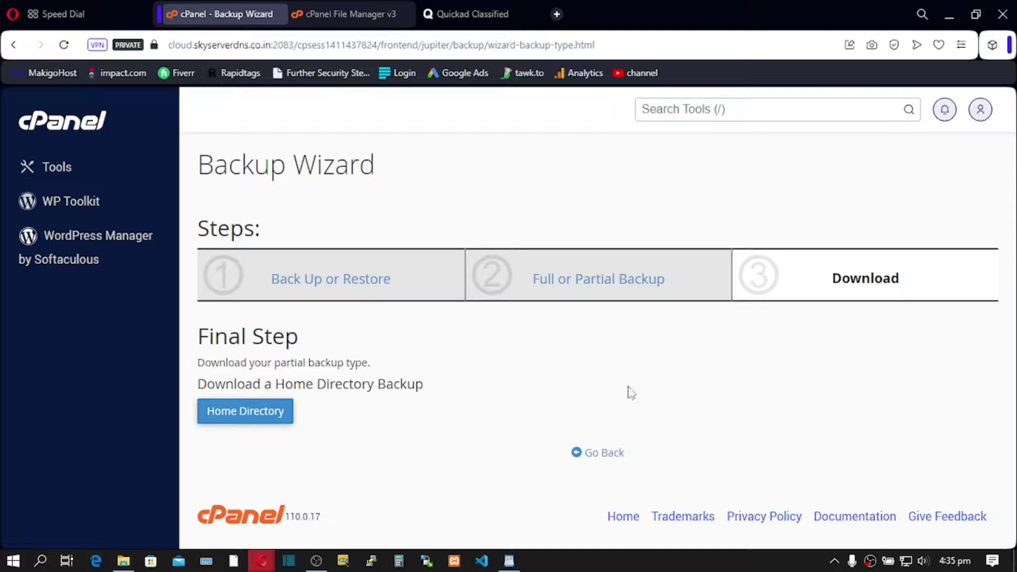
left_click(244, 419)
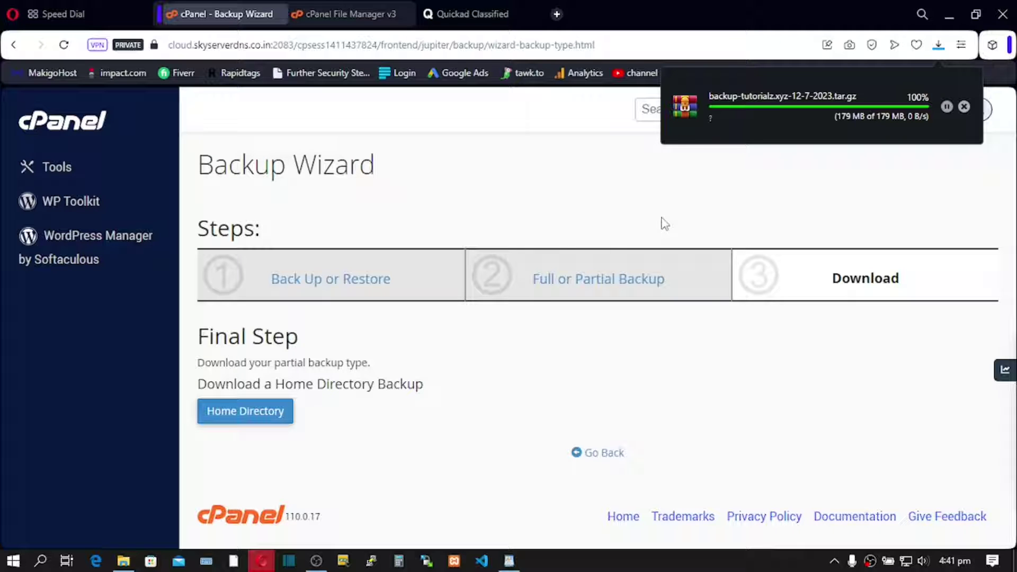
Return to the partial backup choices and download MySQL backups of both the classify and dbname databases
left_click(597, 287)
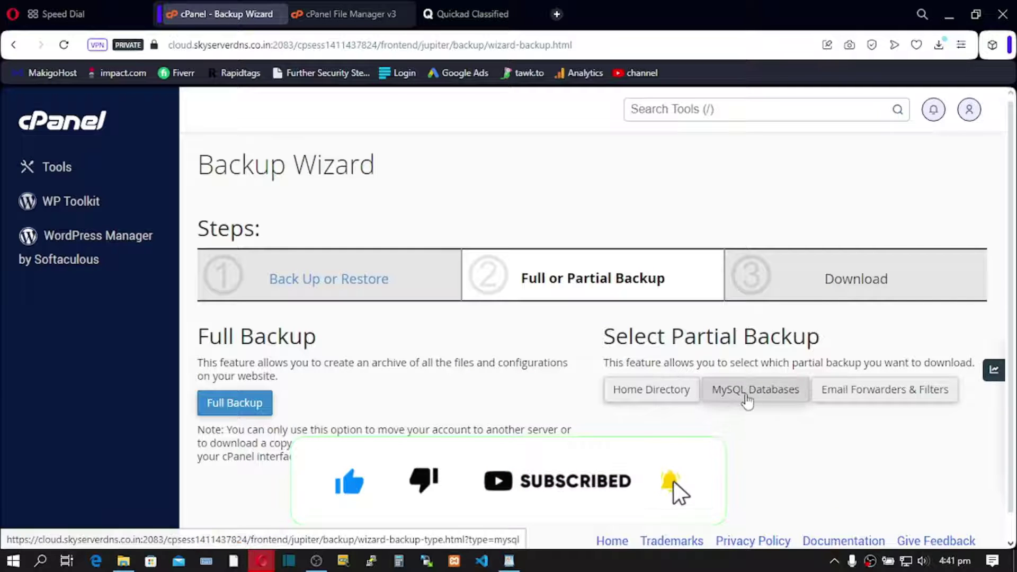
left_click(756, 396)
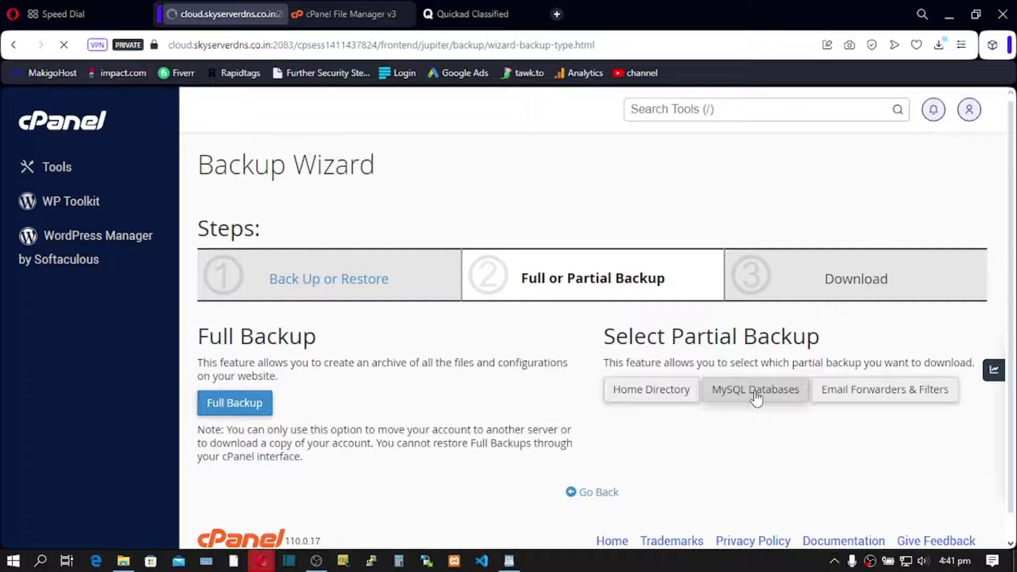
scroll(479, 397, "down", 1)
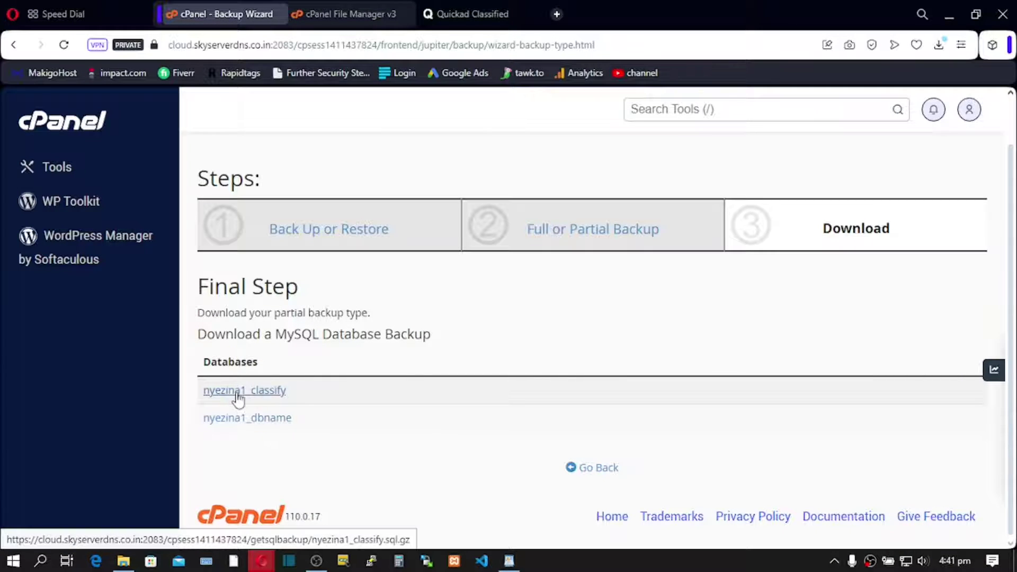
left_click(252, 401)
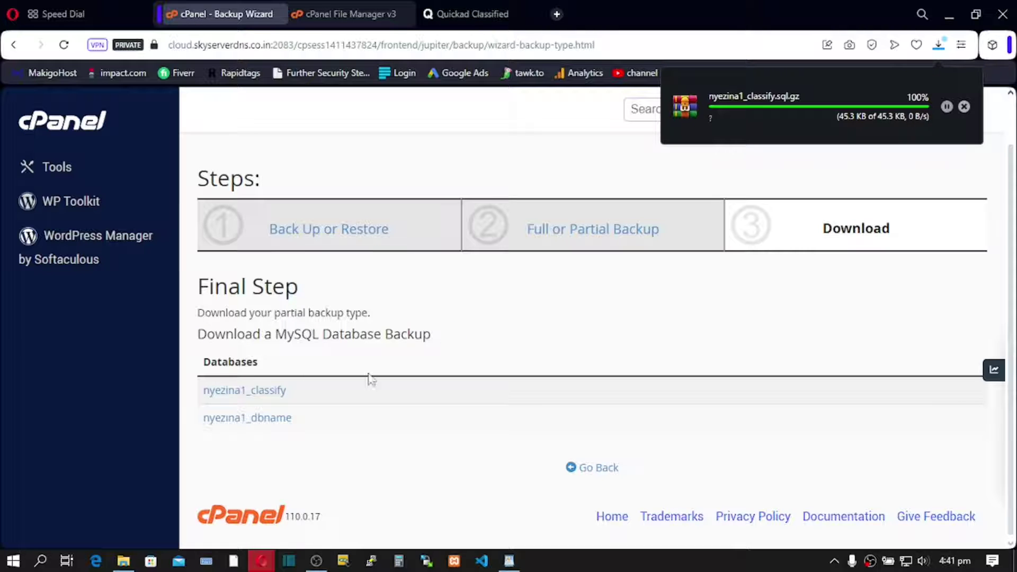
left_click(257, 421)
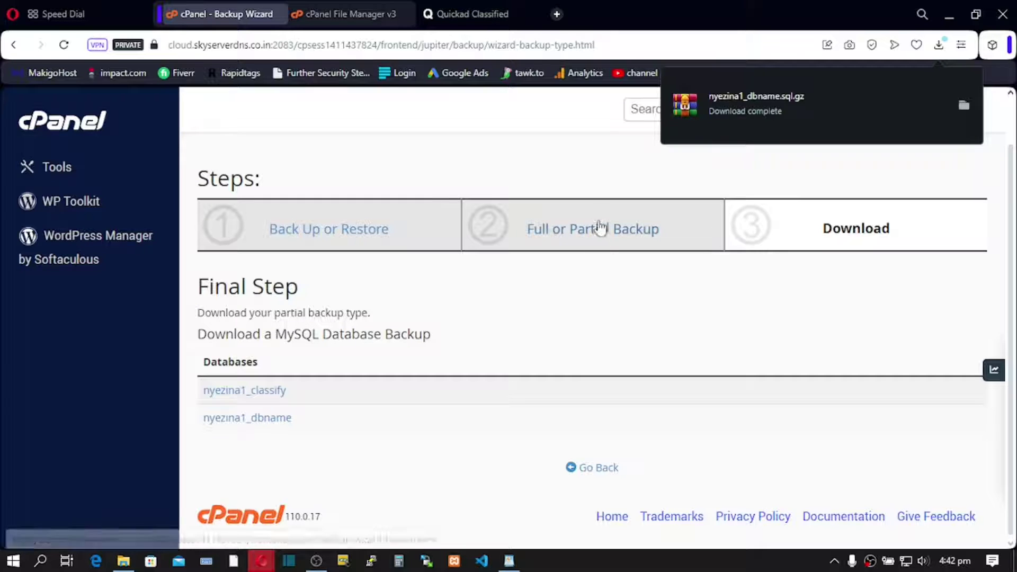
Go back to the partial backup choices and download the email forwarders backup for tutorialz.xyz
left_click(577, 233)
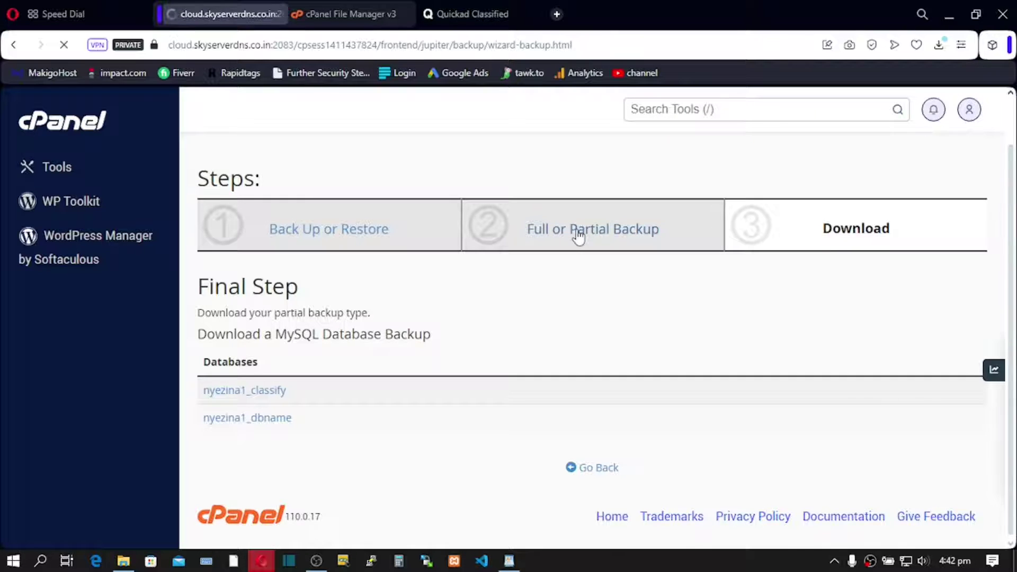
left_click(874, 396)
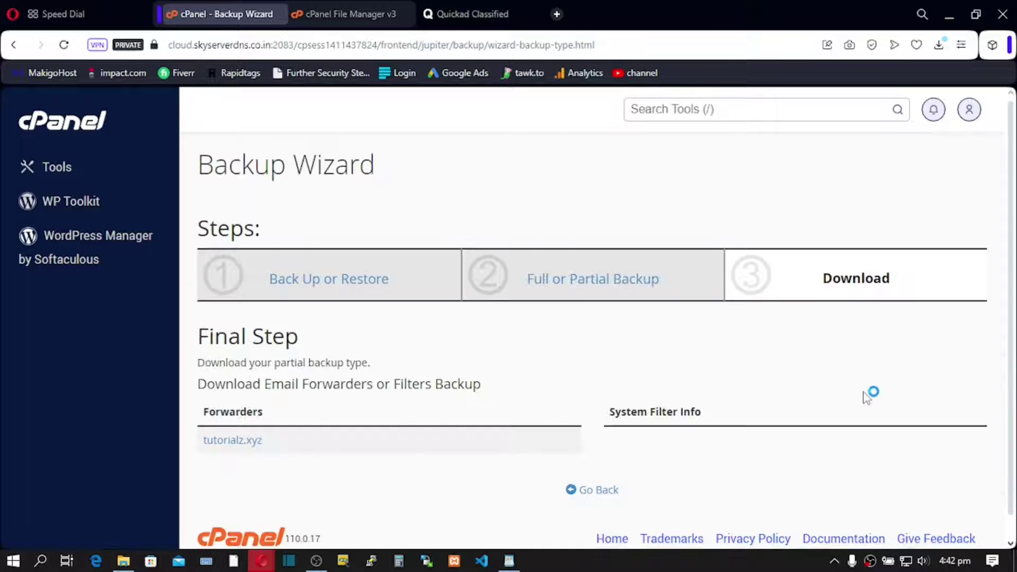
left_click(231, 446)
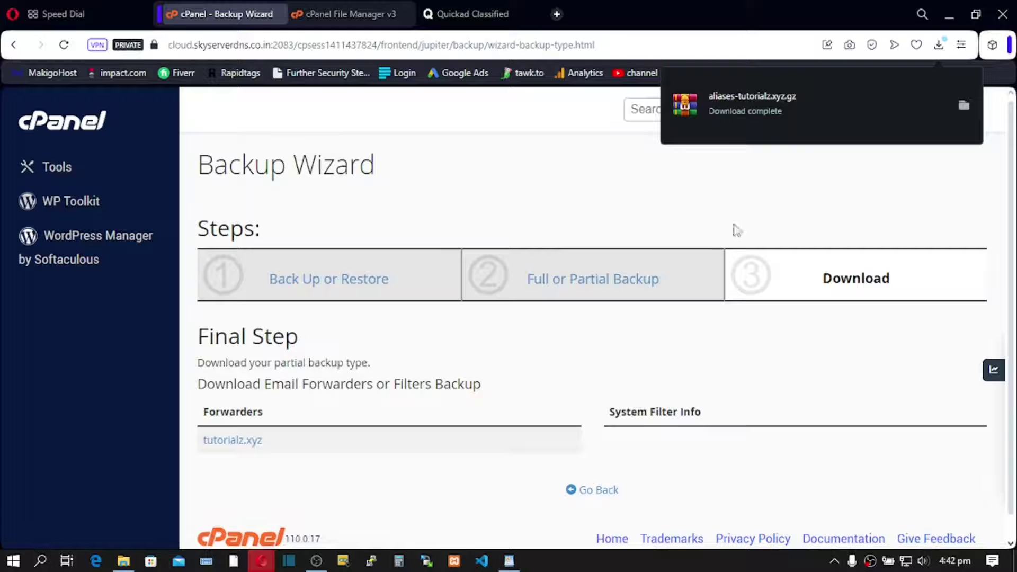
Show the downloaded backups in their folder and select the aliases, dbname, classify and home directory archives
left_click(964, 104)
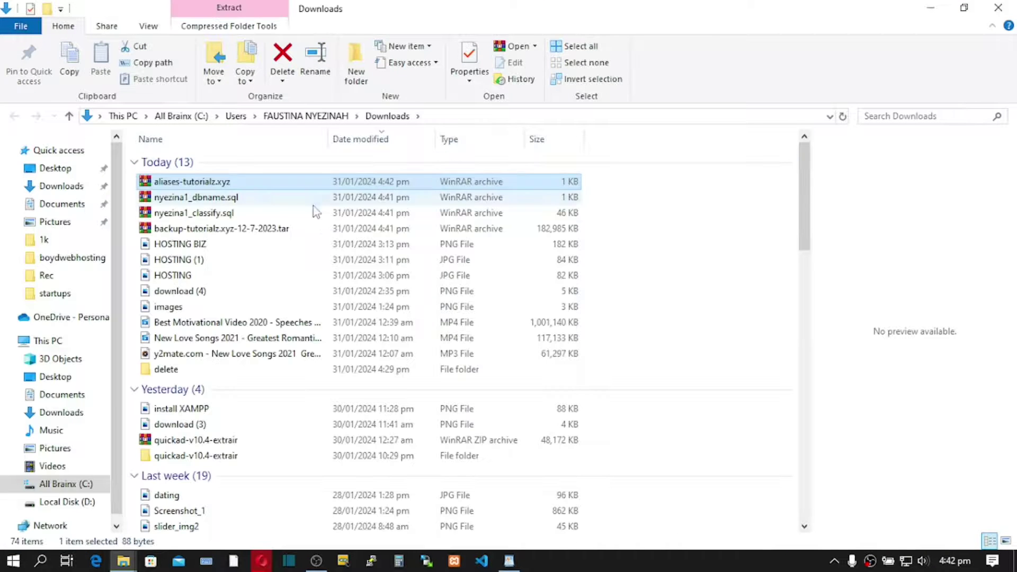
left_click(135, 184)
left_click_drag(136, 183, 195, 232)
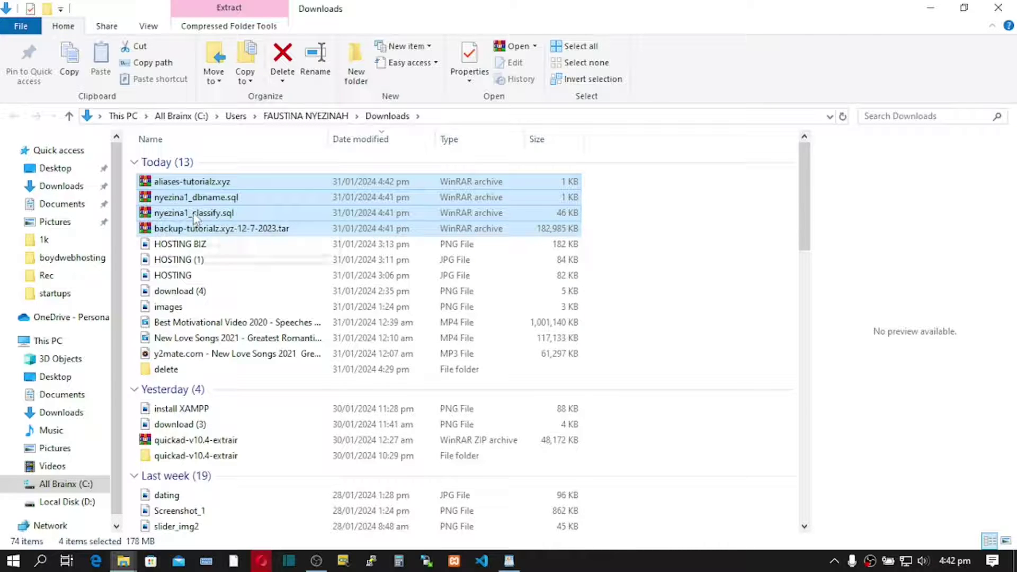
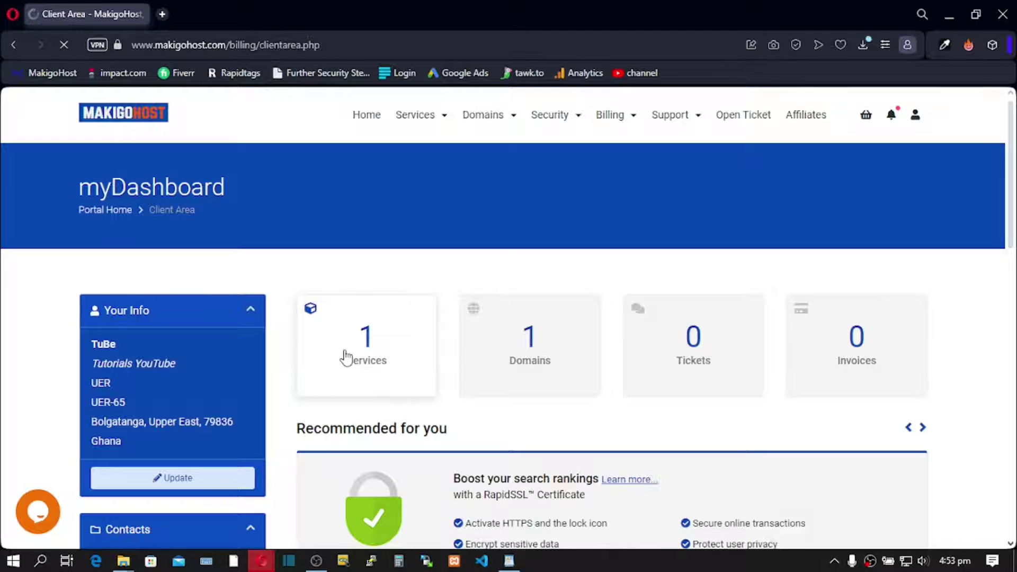
Open the Tutorialz.xyz hosting service in the MakigoHost client area and log in to its cPanel
left_click(379, 375)
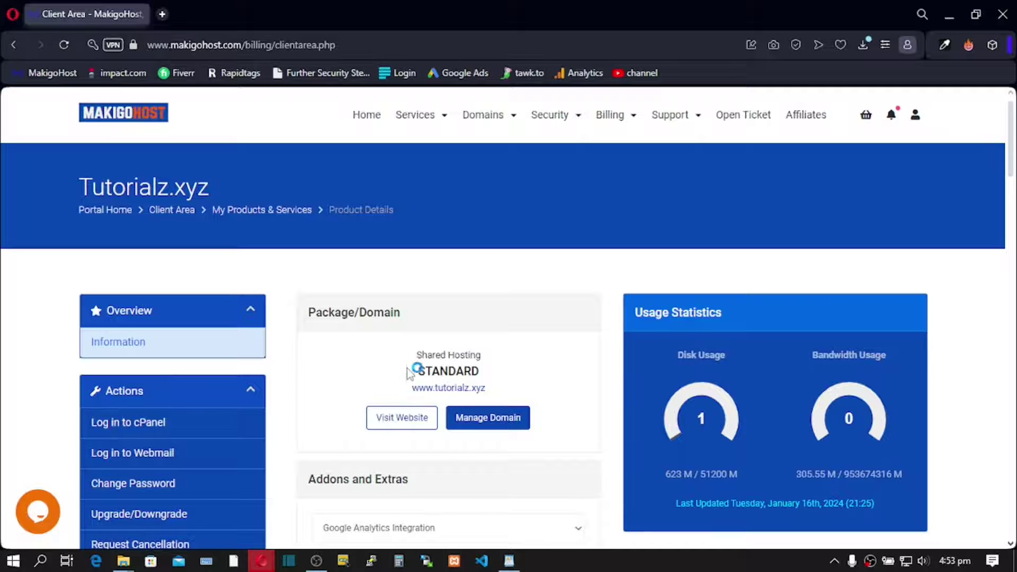
left_click(131, 428)
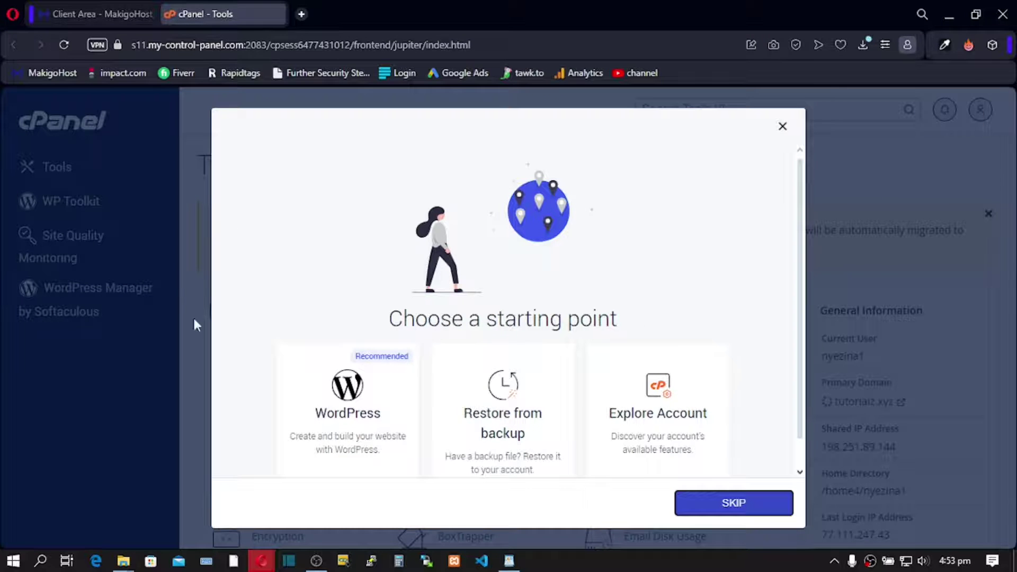
Skip the starting-point prompt and highlight the shared IP address in the account's general information
left_click(740, 505)
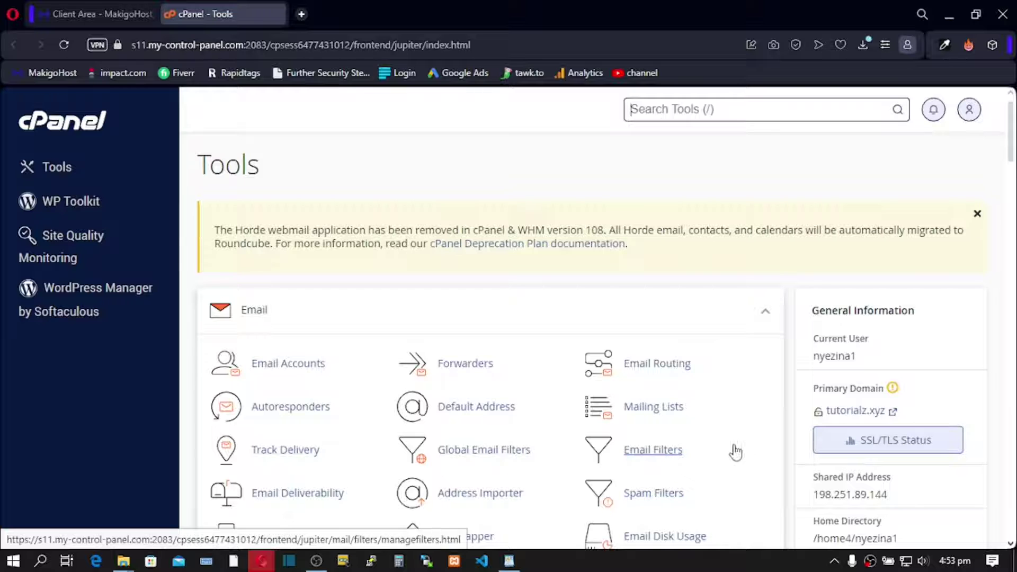
left_click_drag(816, 495, 898, 503)
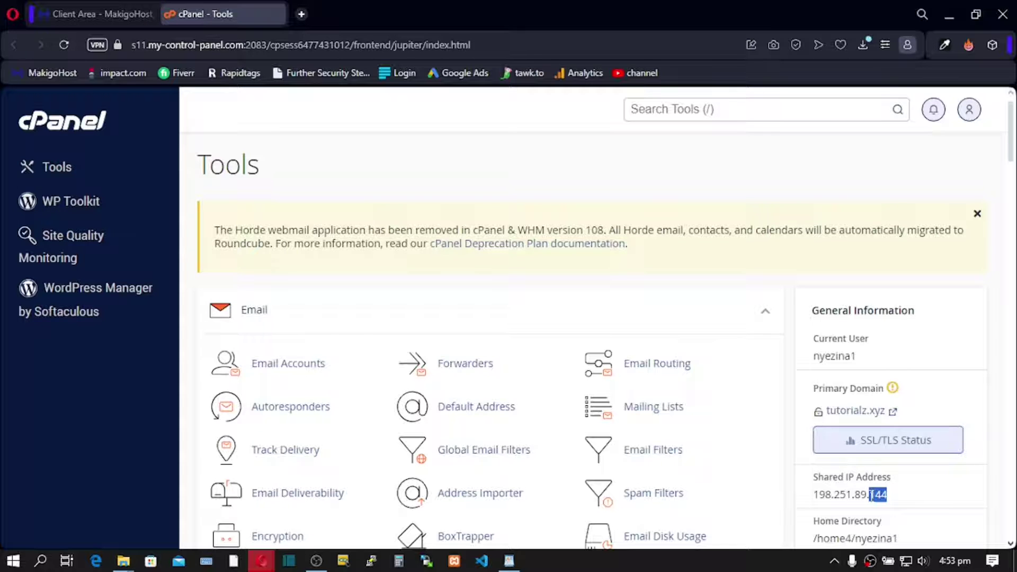
left_click(903, 502)
left_click_drag(901, 502, 806, 506)
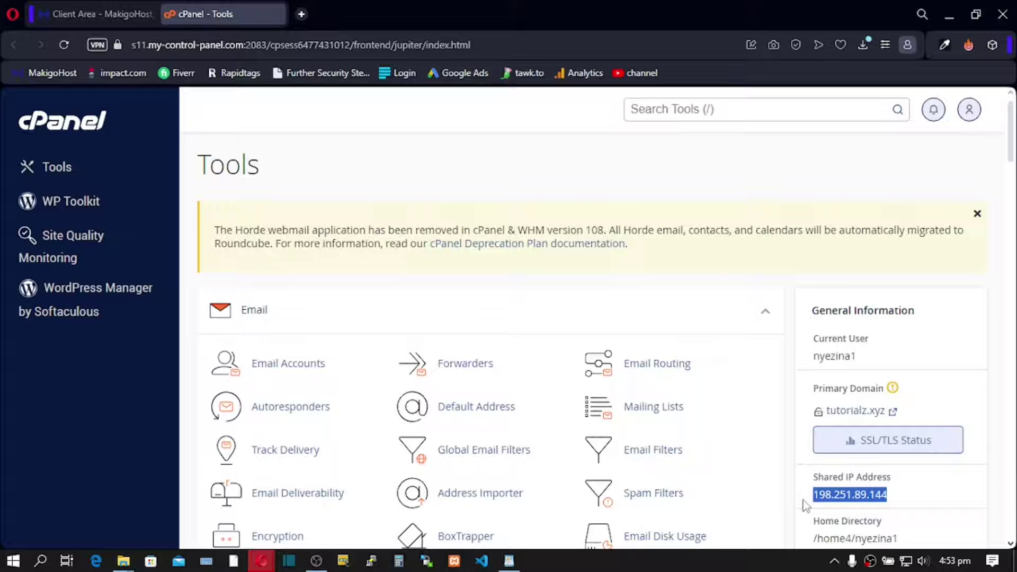
left_click_drag(900, 502, 808, 505)
left_click(873, 495)
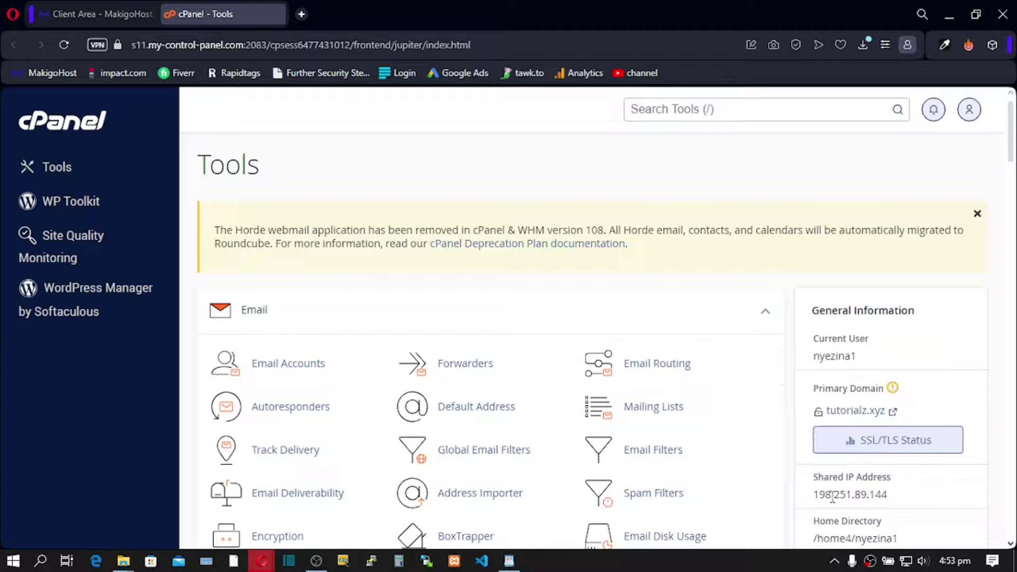
Check the new account's email accounts list, then find the Forwarders tool and review its configured forwarders
left_click(271, 368)
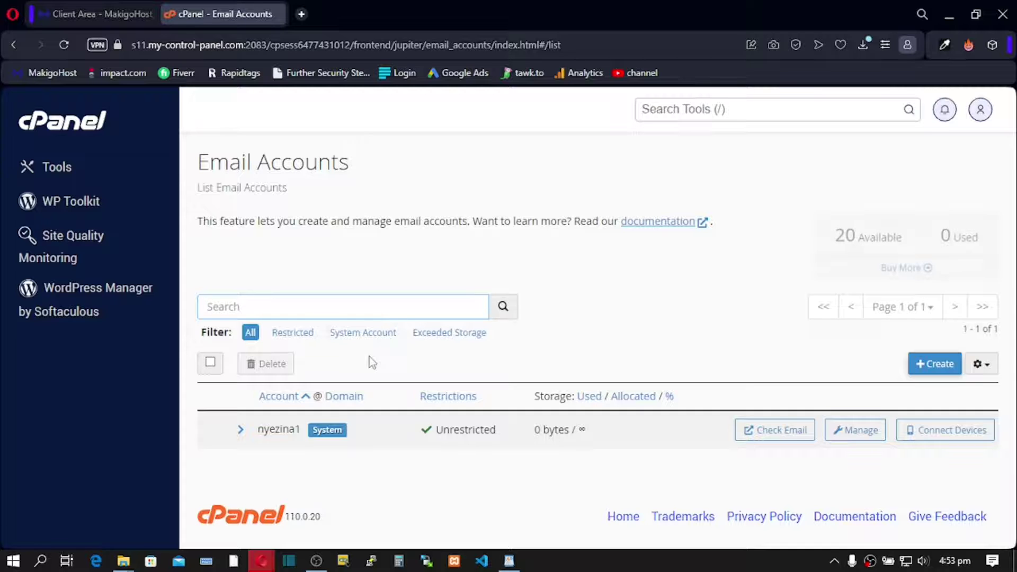
left_click(707, 111)
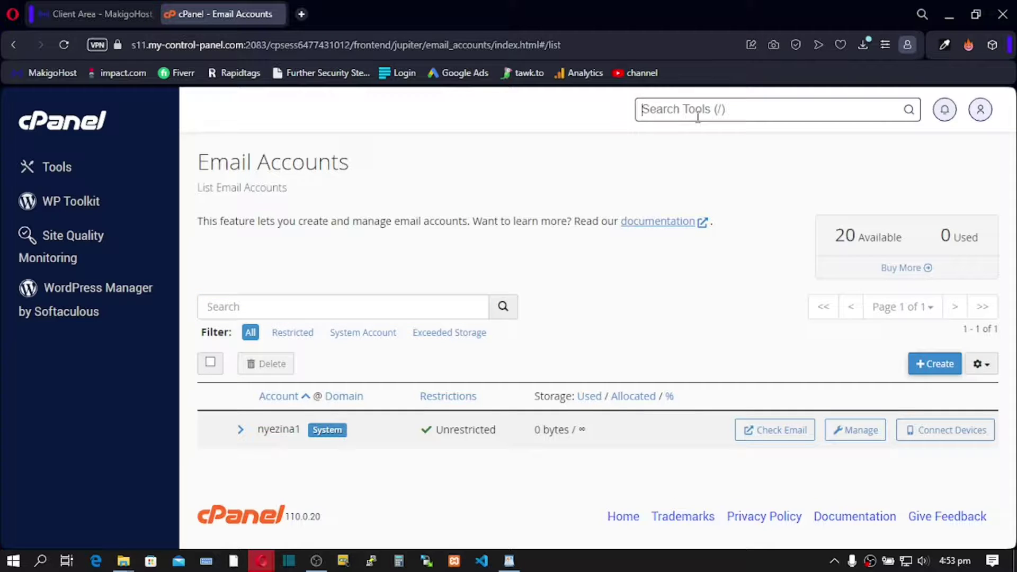
type("for")
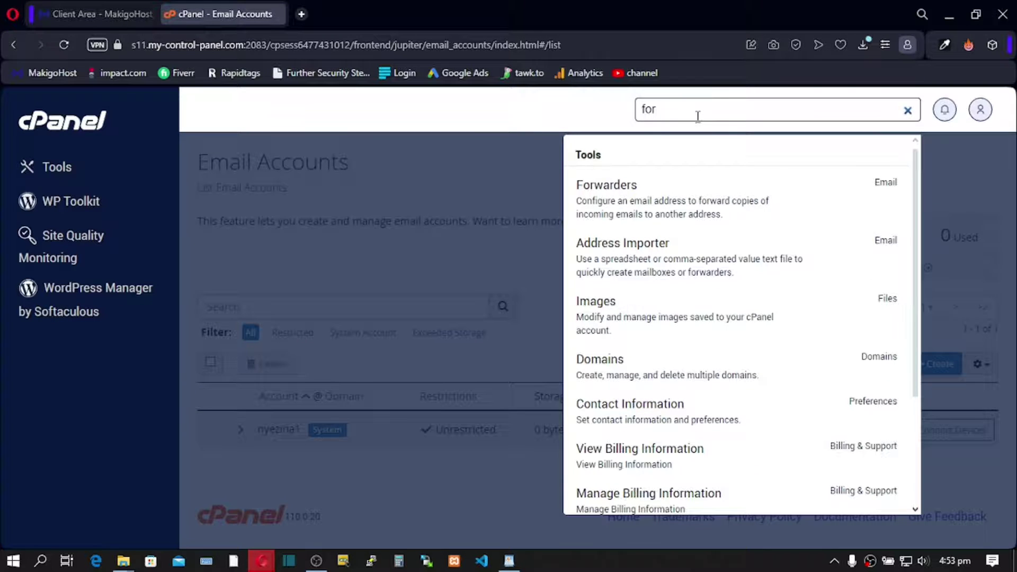
left_click(625, 205)
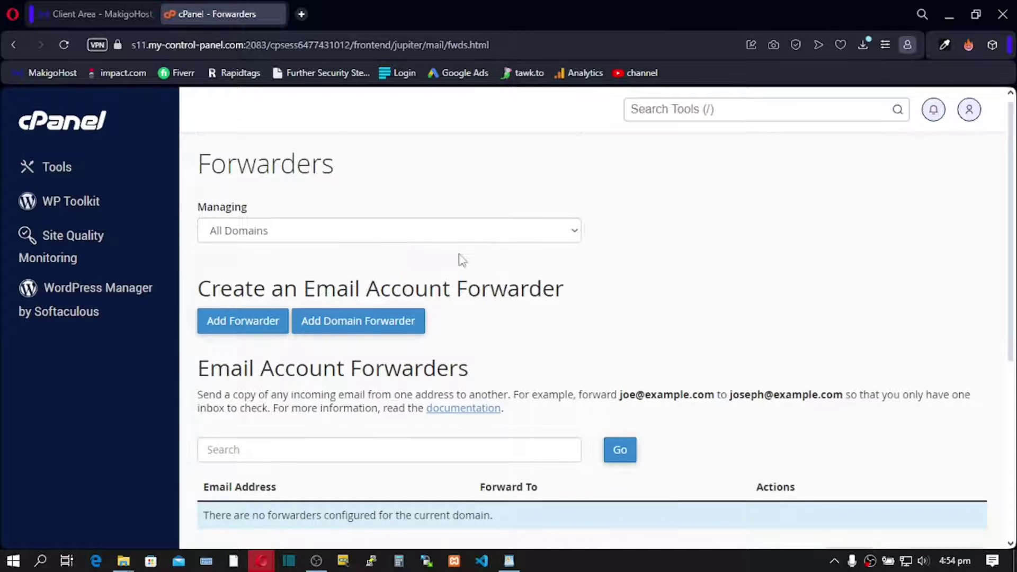
scroll(461, 257, "down", 5)
scroll(461, 260, "up", 4)
scroll(461, 259, "up", 2)
Find and open File Manager, and inspect the contents of the public_html folder
left_click(655, 114)
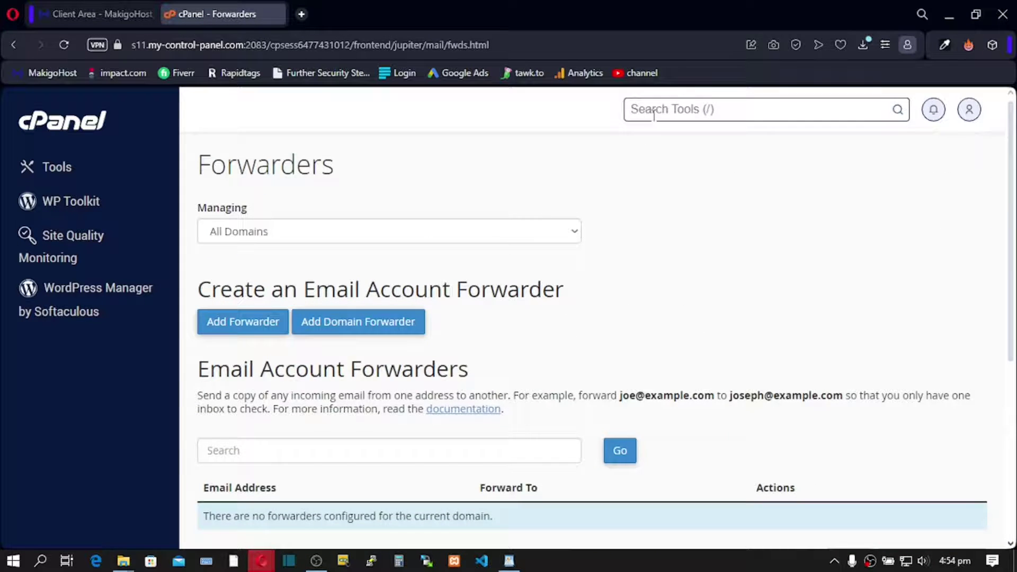
type("file")
left_click(612, 195)
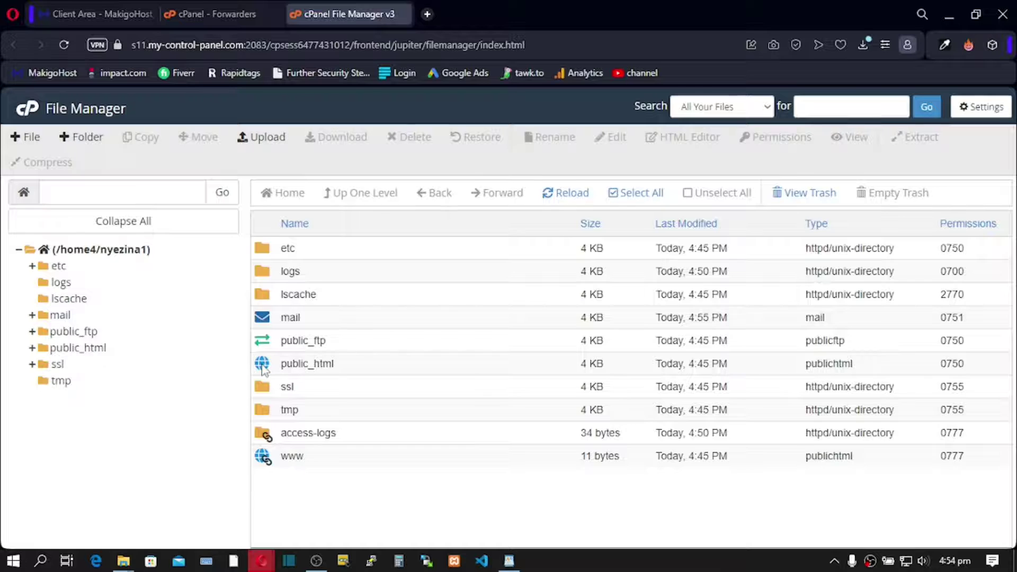
double_click(263, 366)
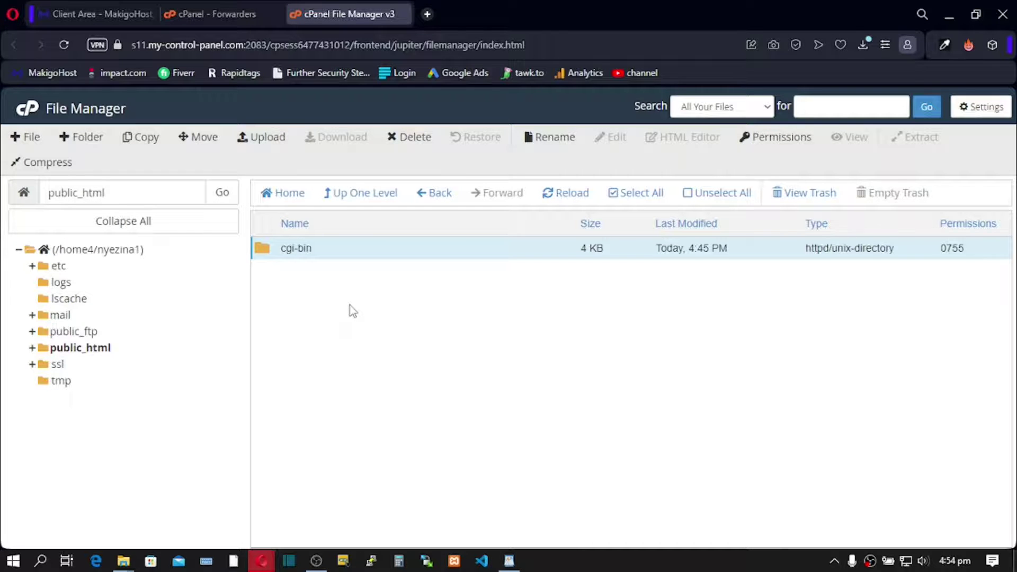
Return to the Forwarders page, find the Backup Wizard and start a home directory restore
left_click(208, 14)
left_click_drag(699, 109, 557, 112)
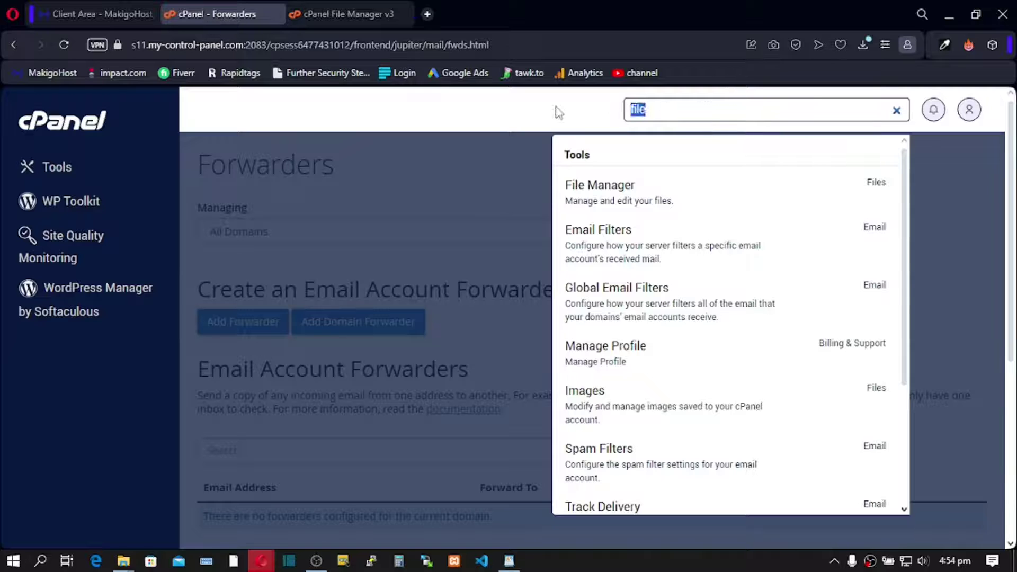
type("back")
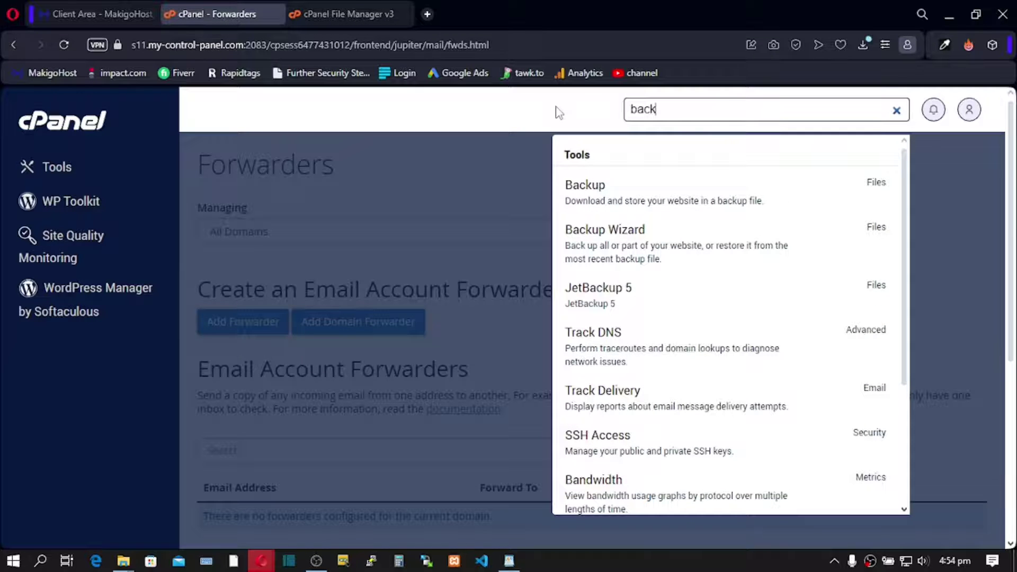
left_click(621, 241)
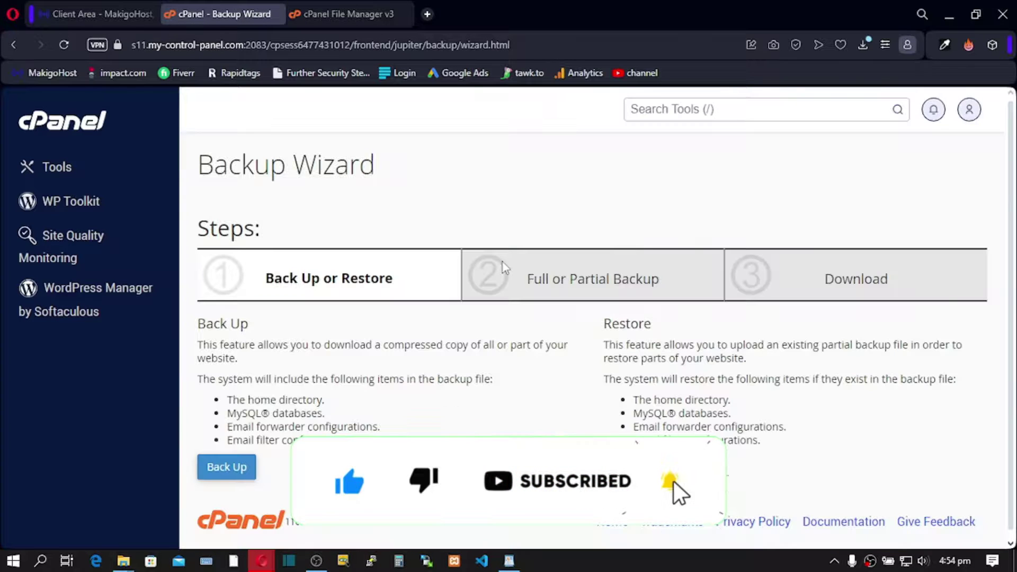
left_click(633, 469)
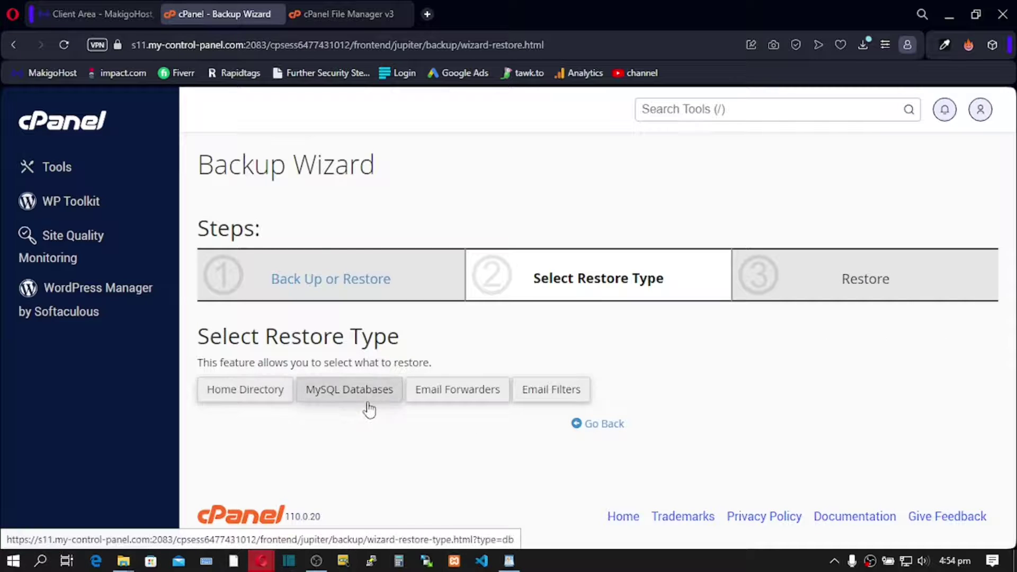
left_click(242, 401)
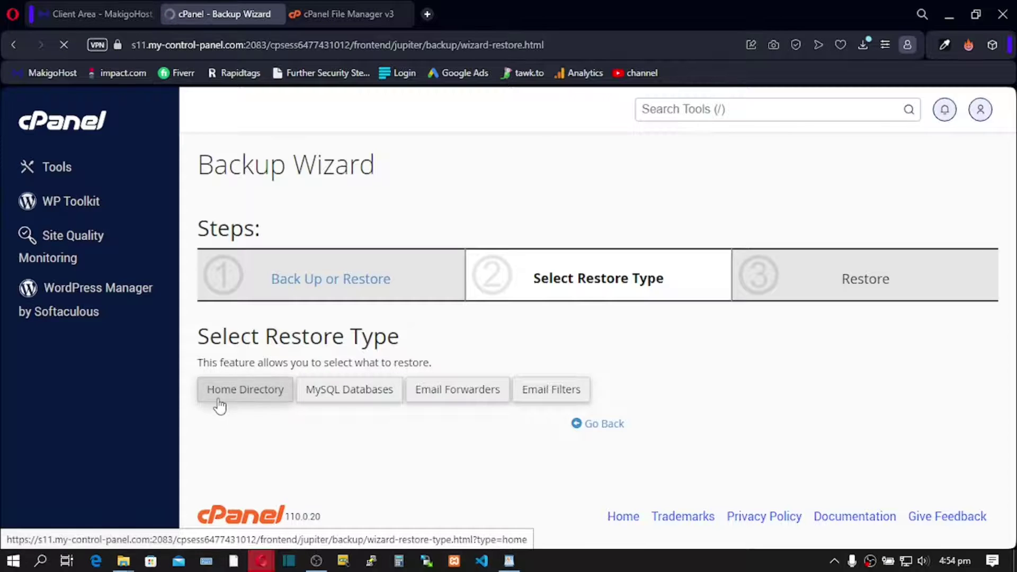
Browse all files in Downloads for the home directory backup, sorting them by type
left_click(238, 407)
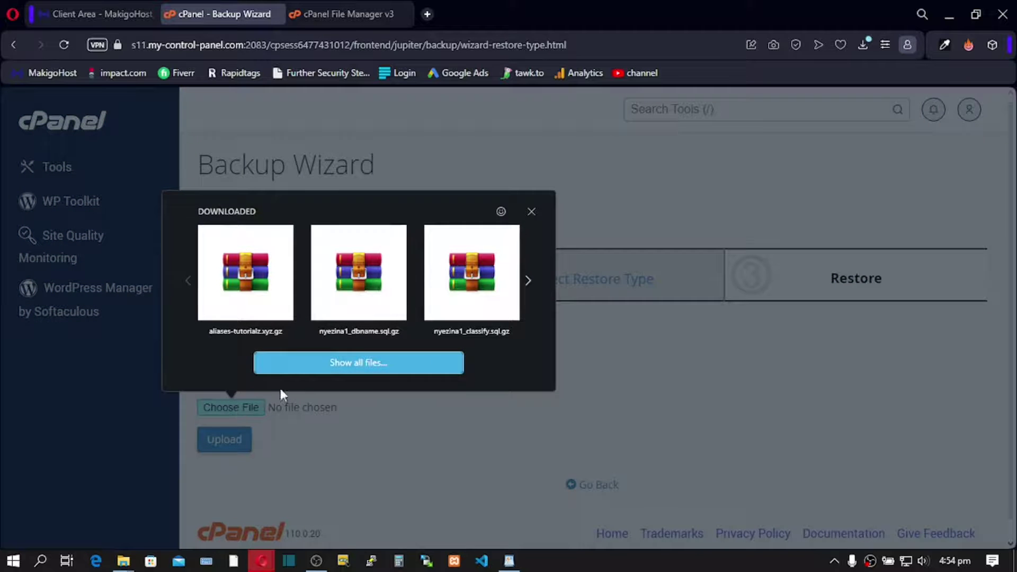
left_click(327, 366)
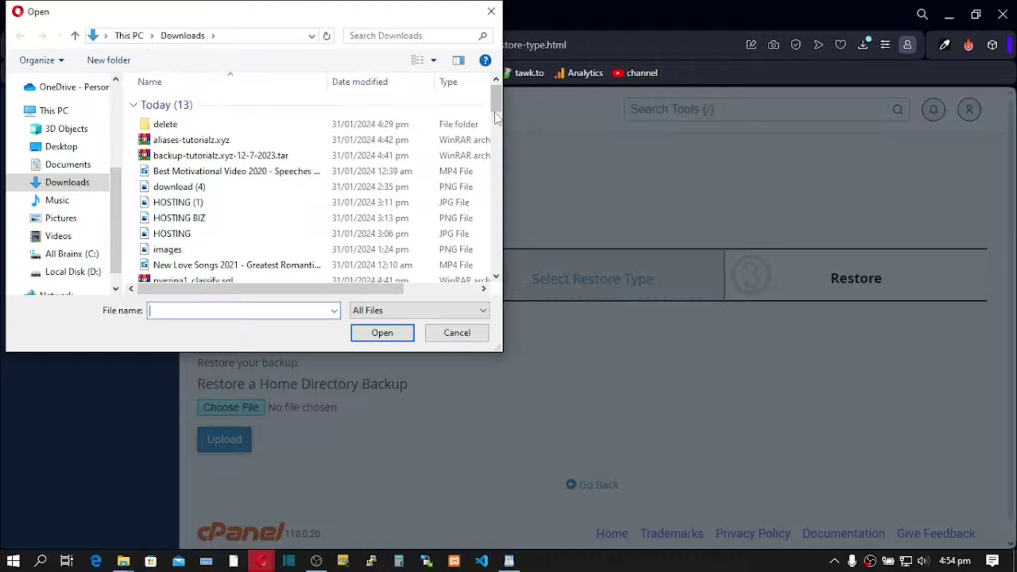
left_click_drag(501, 110, 503, 122)
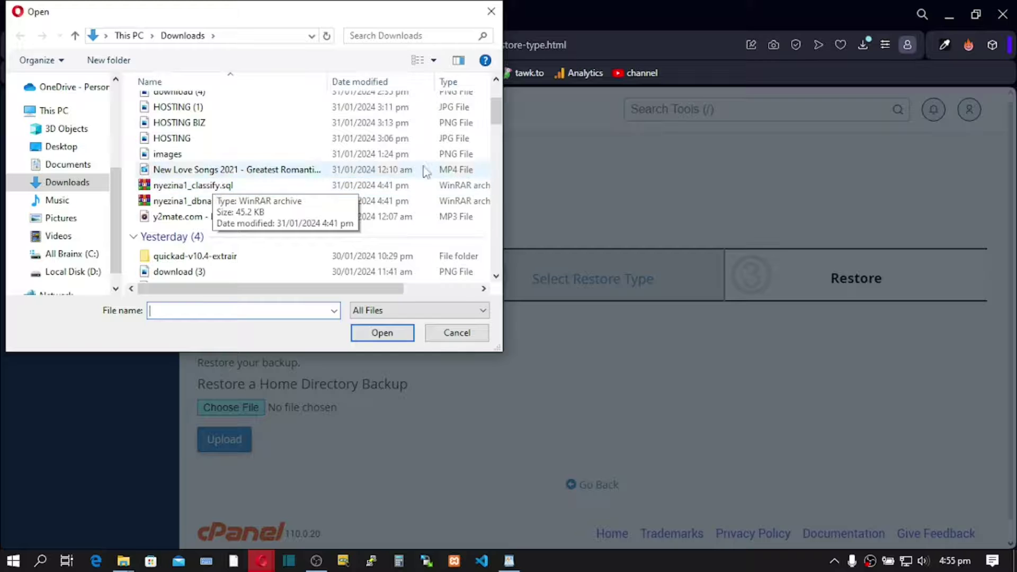
left_click_drag(502, 114, 469, 97)
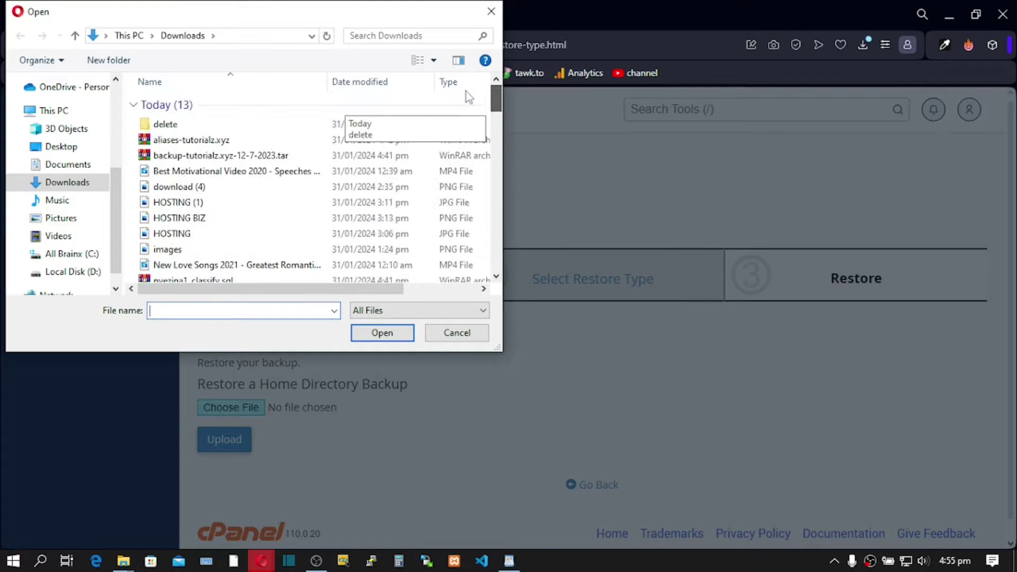
left_click(460, 83)
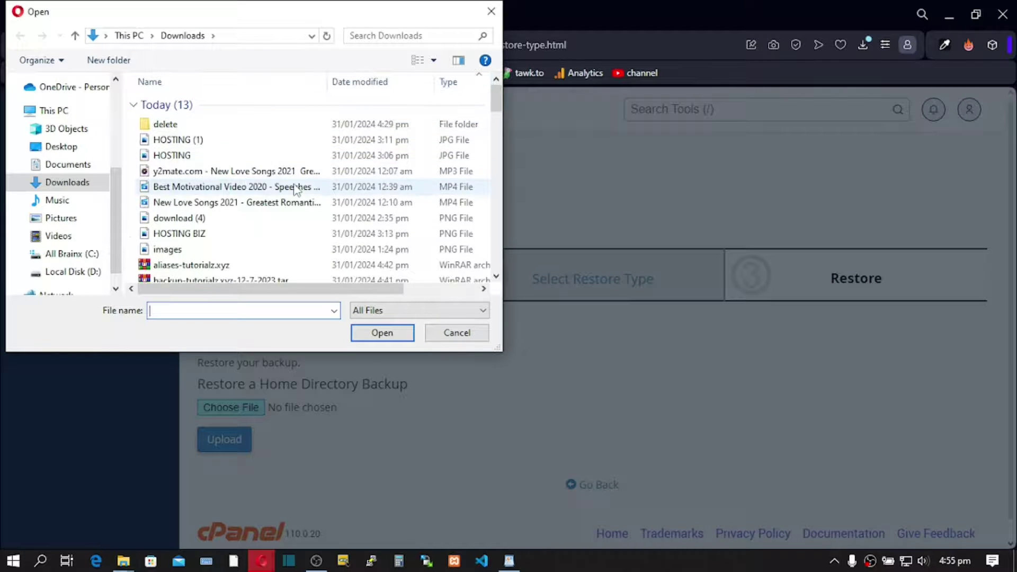
scroll(295, 190, "down", 2)
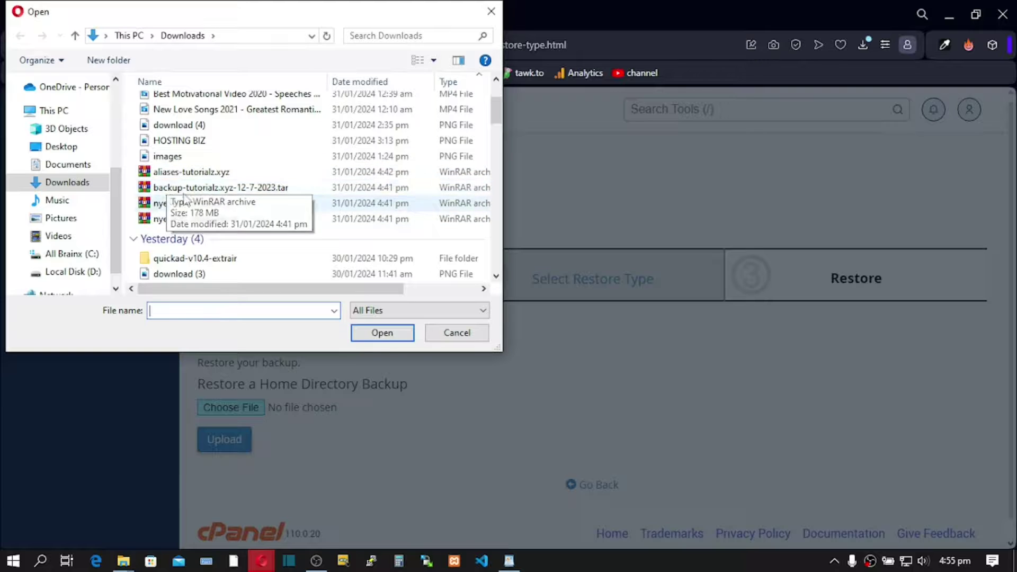
Choose the backup-tutorialz.xyz-12-7-2023.tar archive and upload it to restore the home directory
left_click(163, 175)
left_click(166, 189)
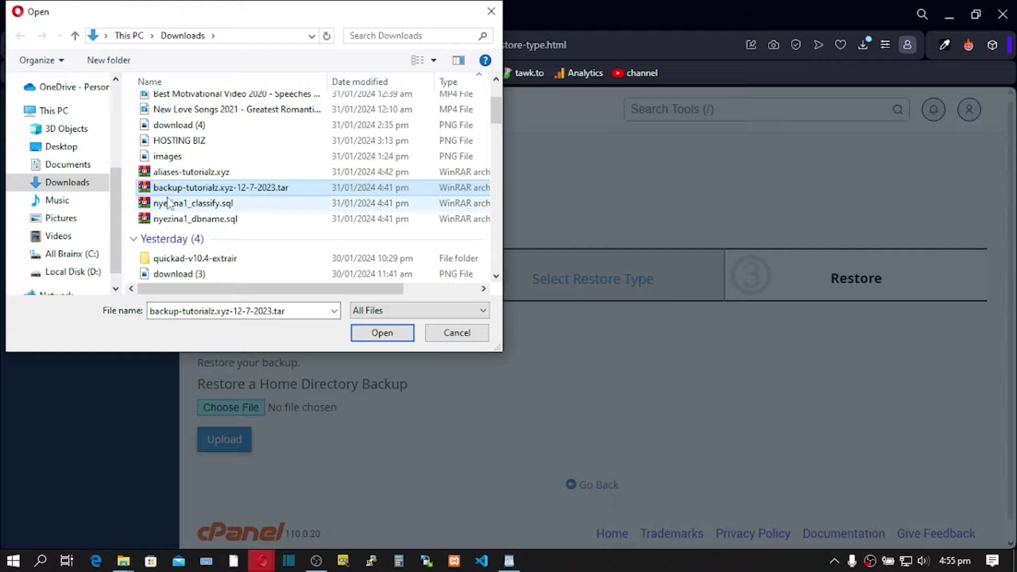
left_click(170, 204)
left_click(172, 219)
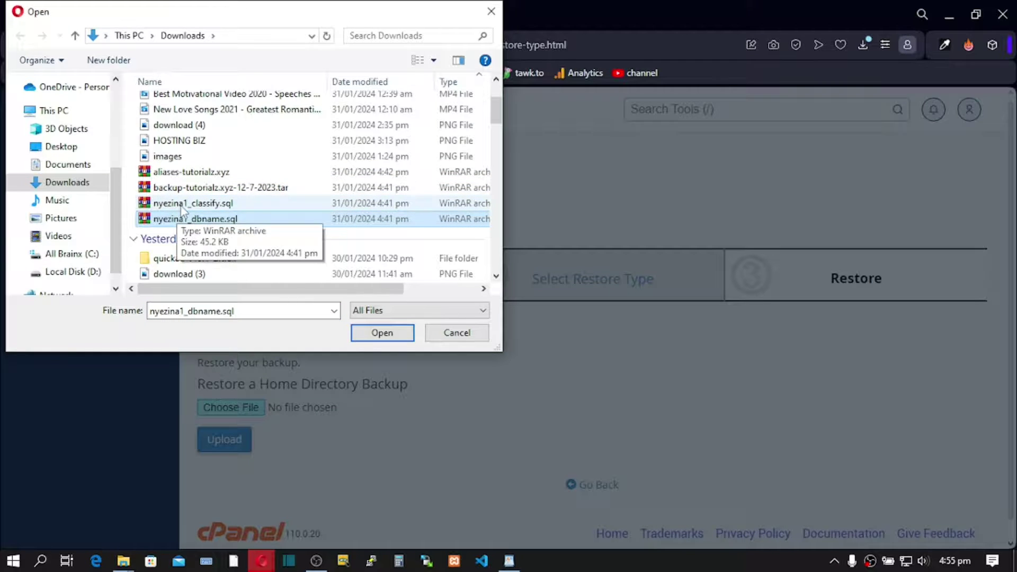
left_click(182, 206)
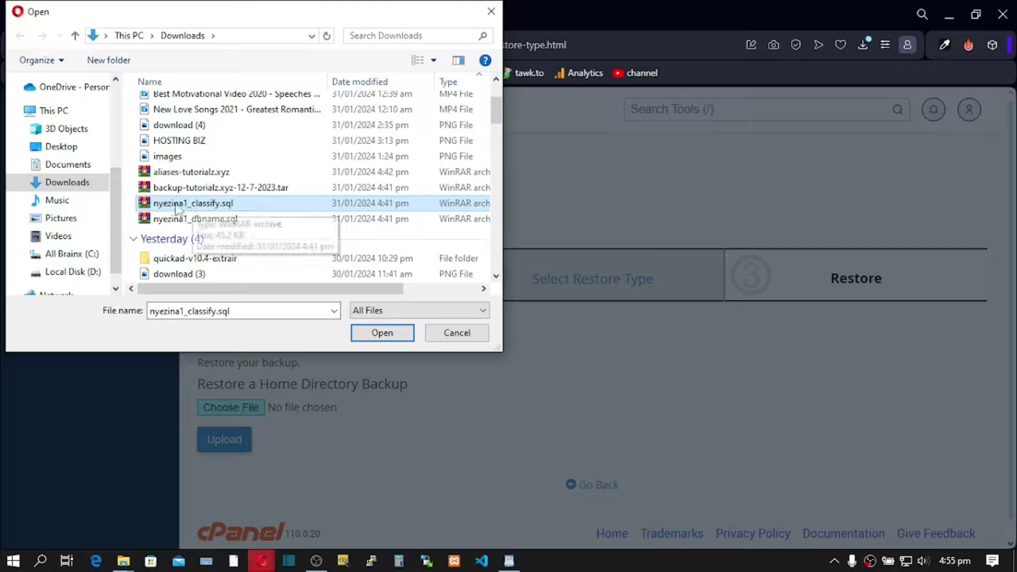
left_click(190, 191)
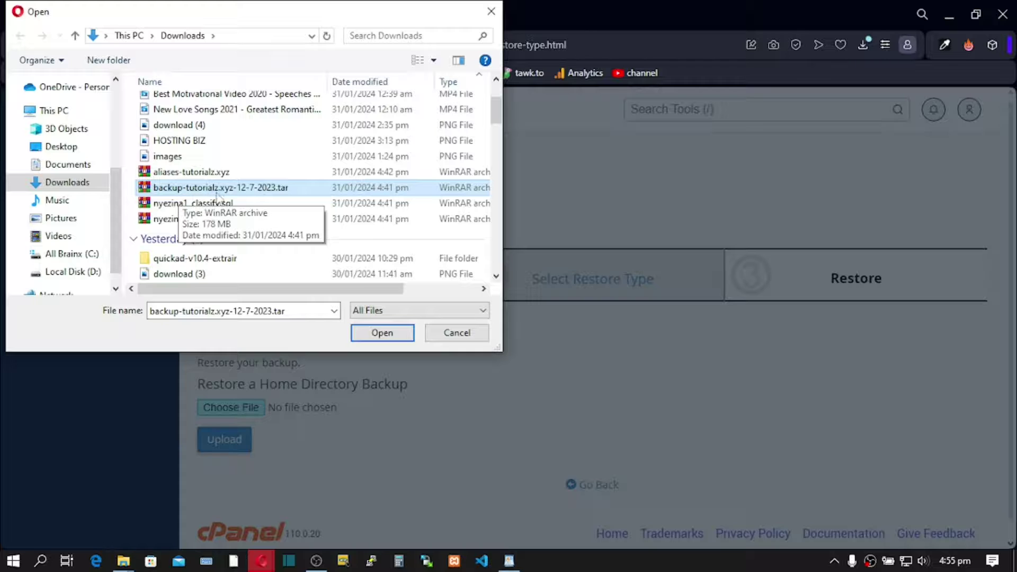
left_click(189, 191)
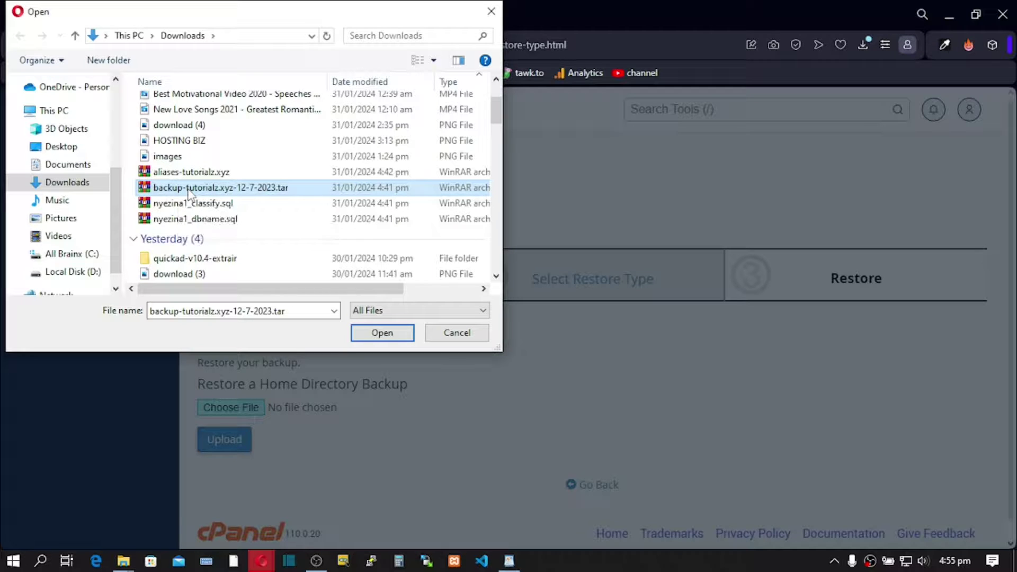
left_click(310, 189)
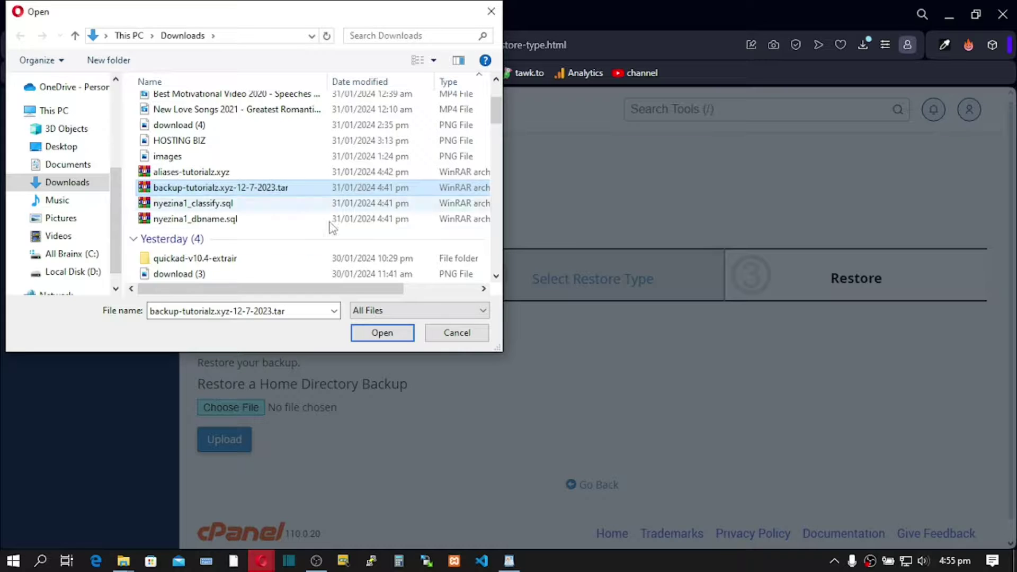
left_click(386, 335)
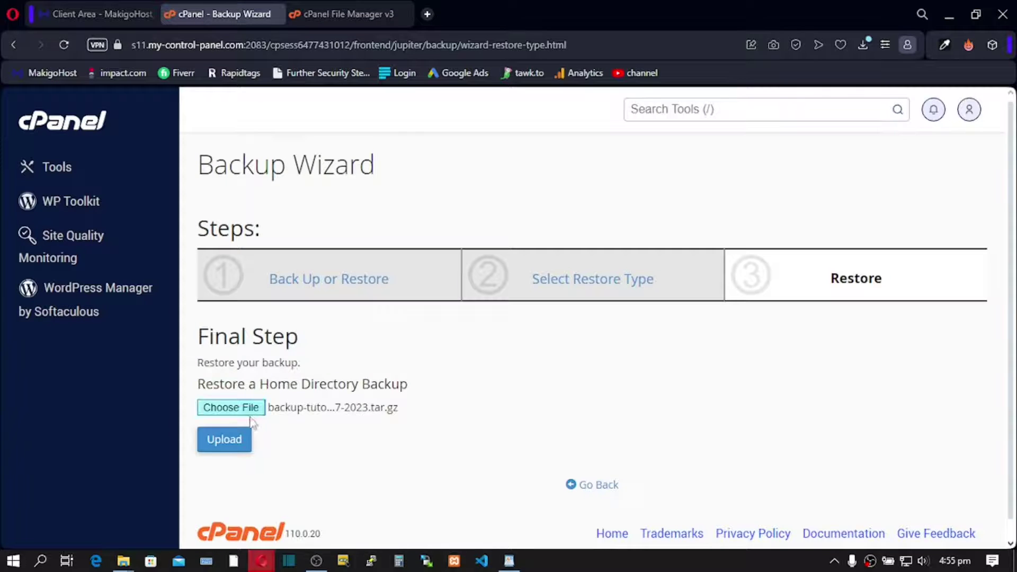
left_click(225, 440)
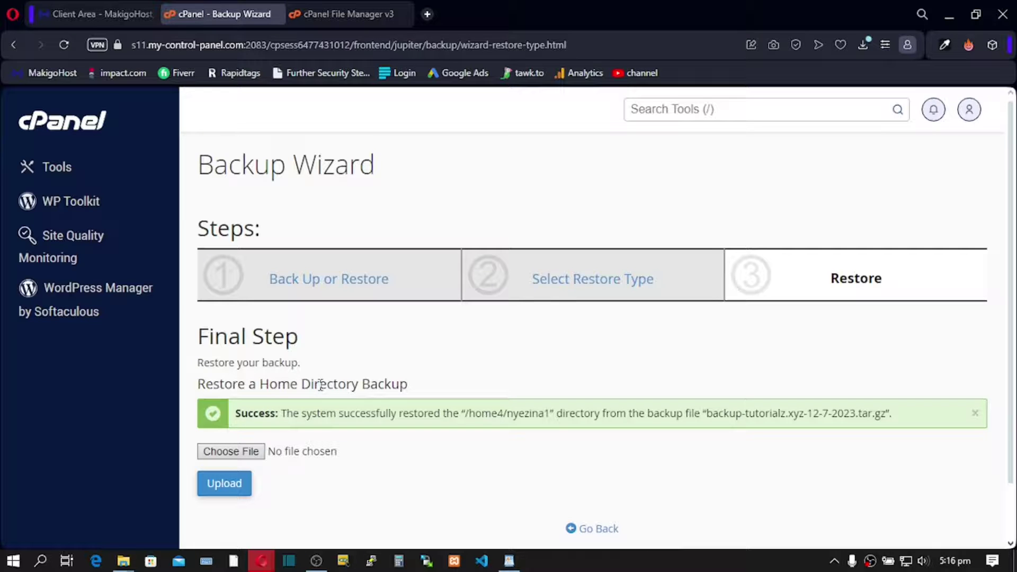
Return to the restore type selection and restore a MySQL database by uploading the nyezina1_classify.sql.gz backup from Downloads
left_click(587, 291)
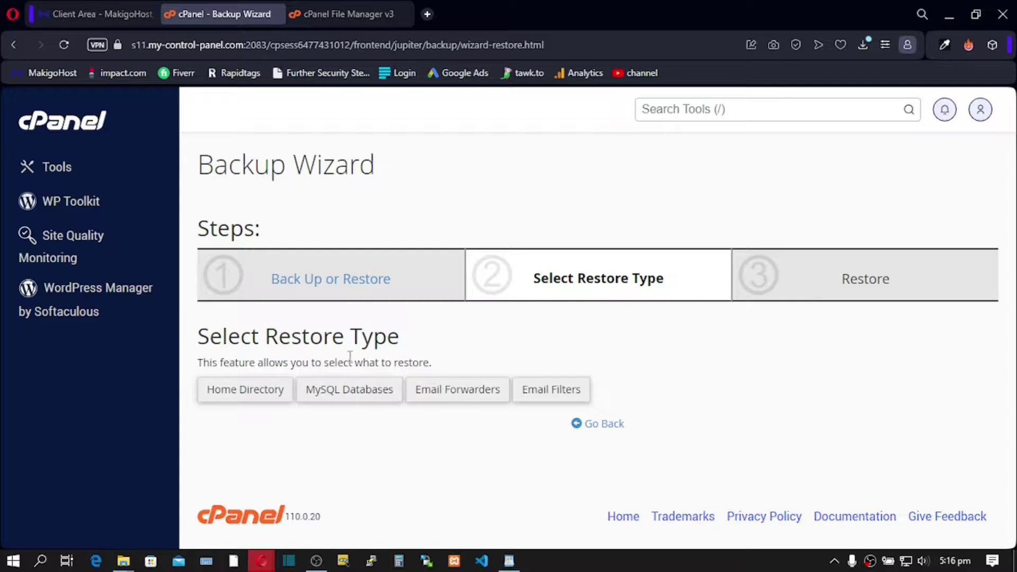
left_click(343, 395)
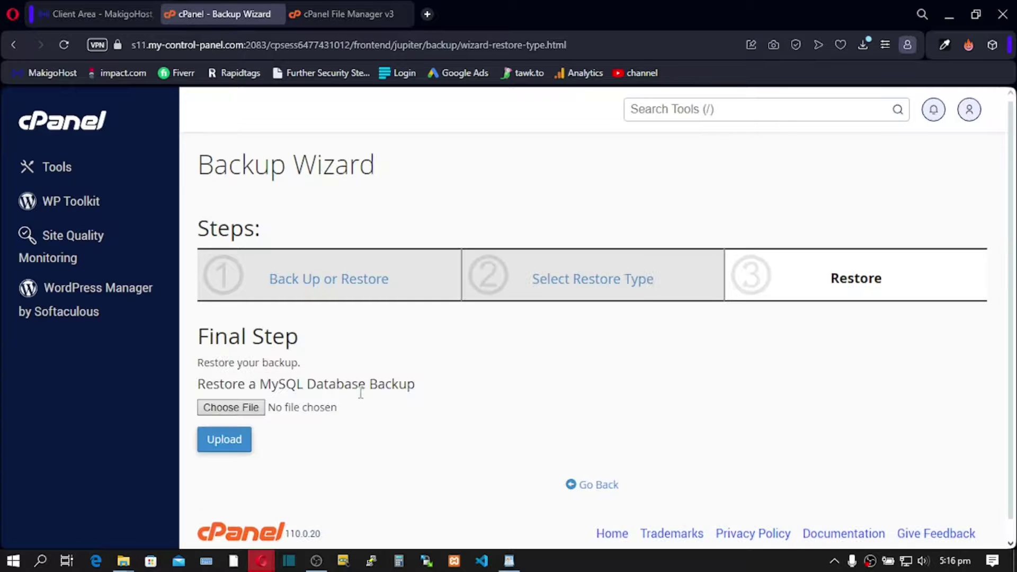
left_click(231, 408)
left_click(301, 364)
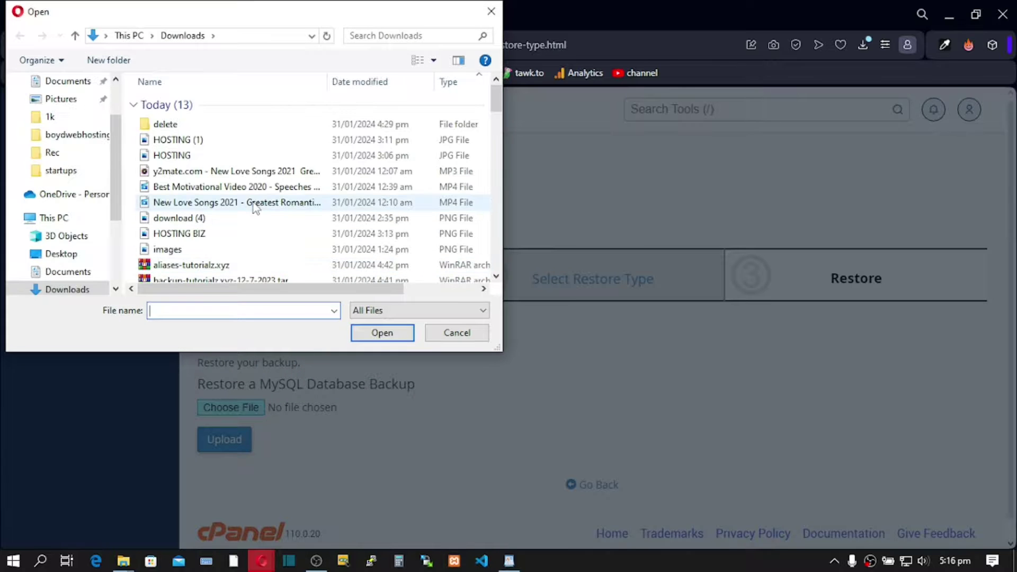
left_click_drag(499, 100, 497, 118)
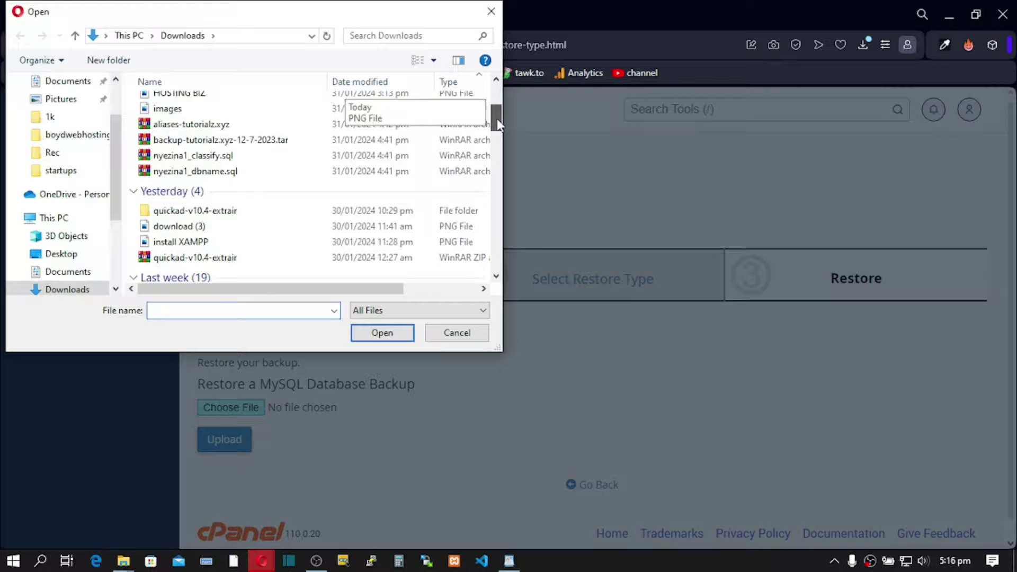
left_click(193, 160)
left_click(197, 169)
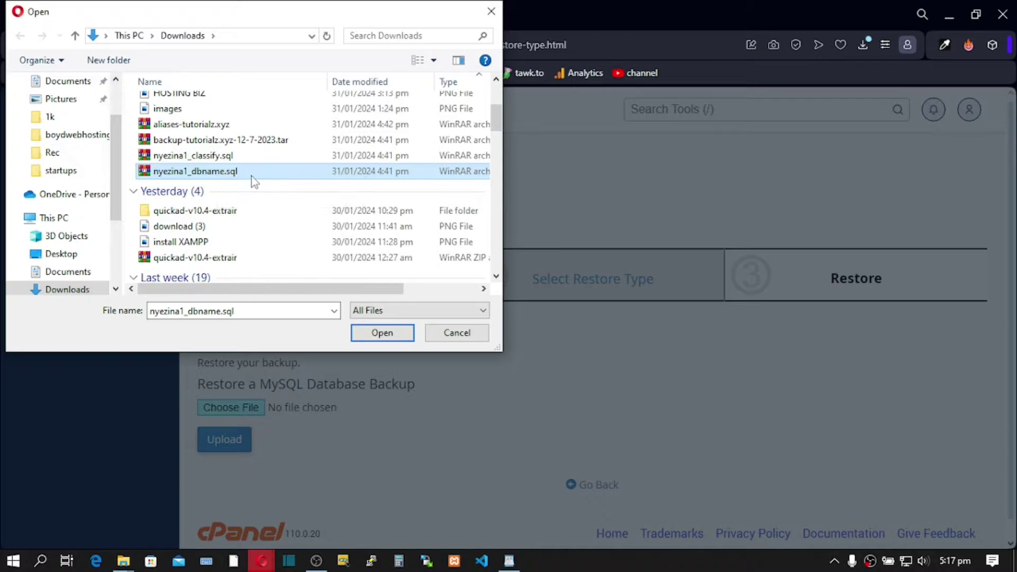
left_click(204, 158)
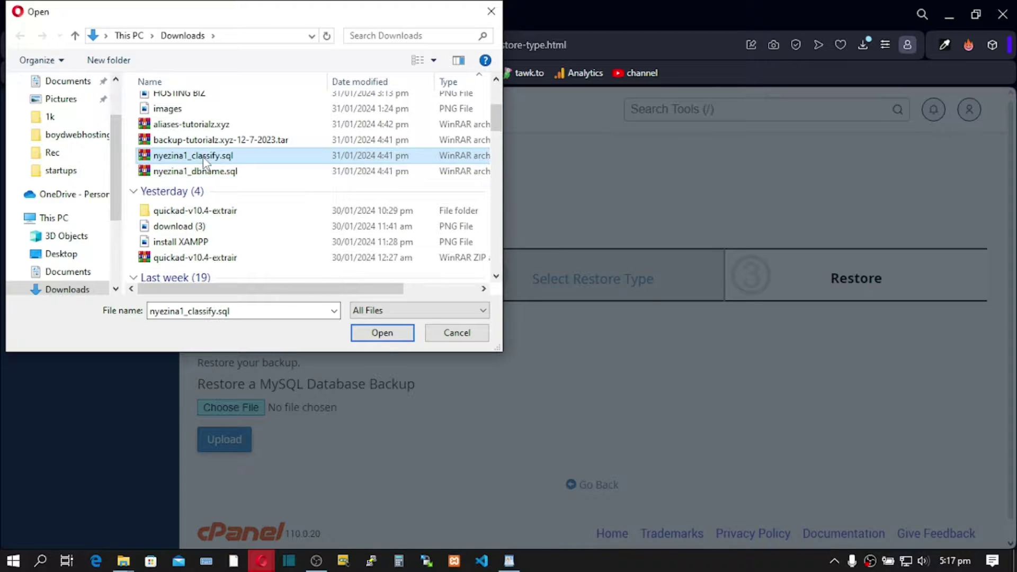
left_click(379, 334)
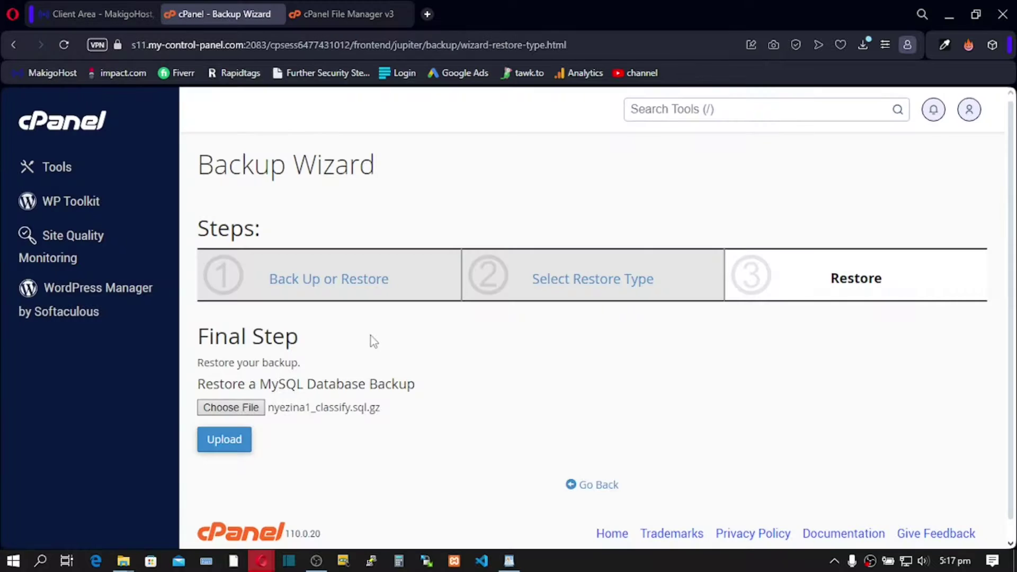
left_click(217, 441)
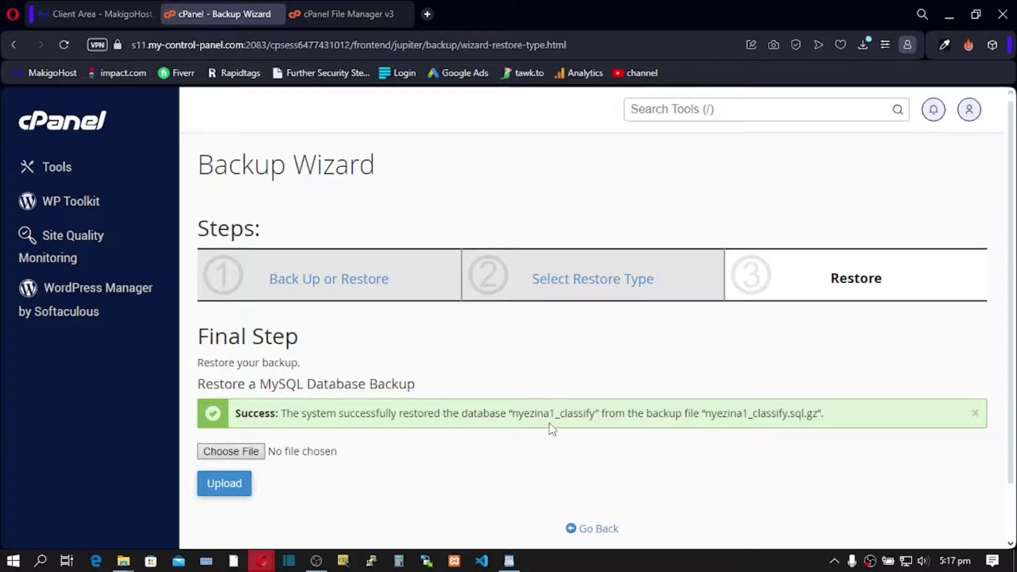
Restore the second MySQL database by choosing and uploading the nyezina1_dbname.sql.gz backup from Downloads
left_click(231, 453)
left_click(331, 412)
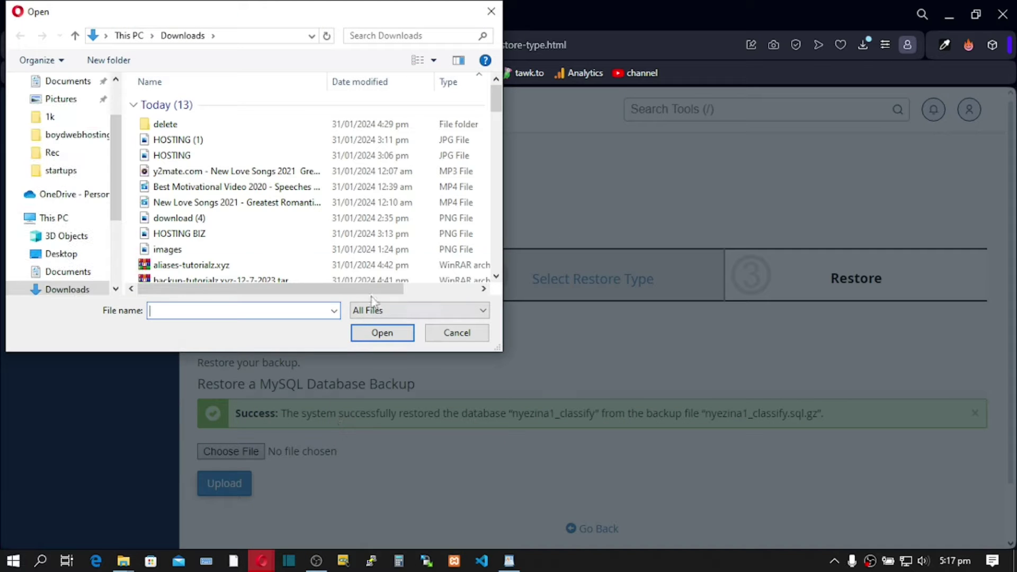
scroll(485, 106, "down", 2)
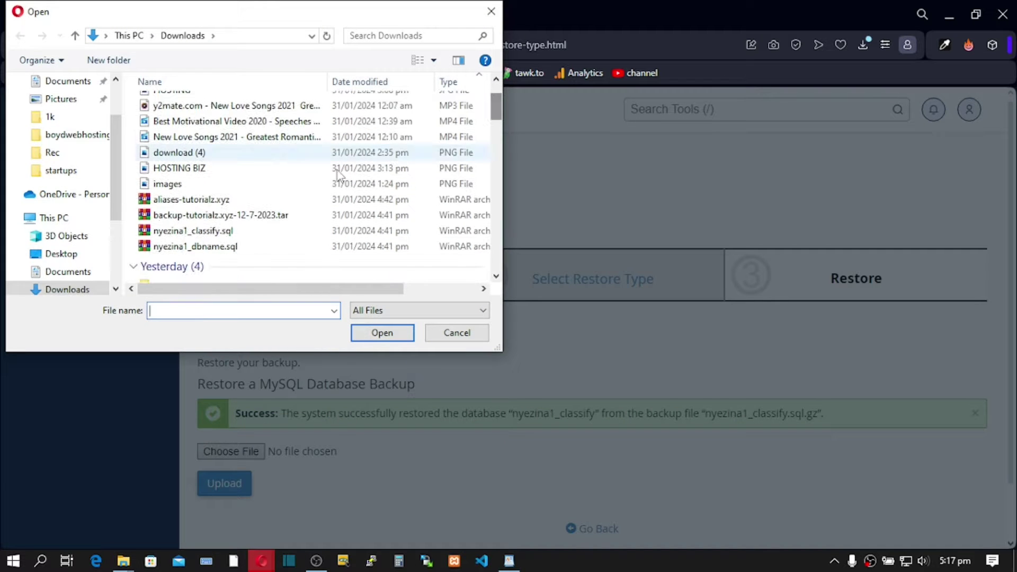
left_click(212, 245)
left_click(382, 332)
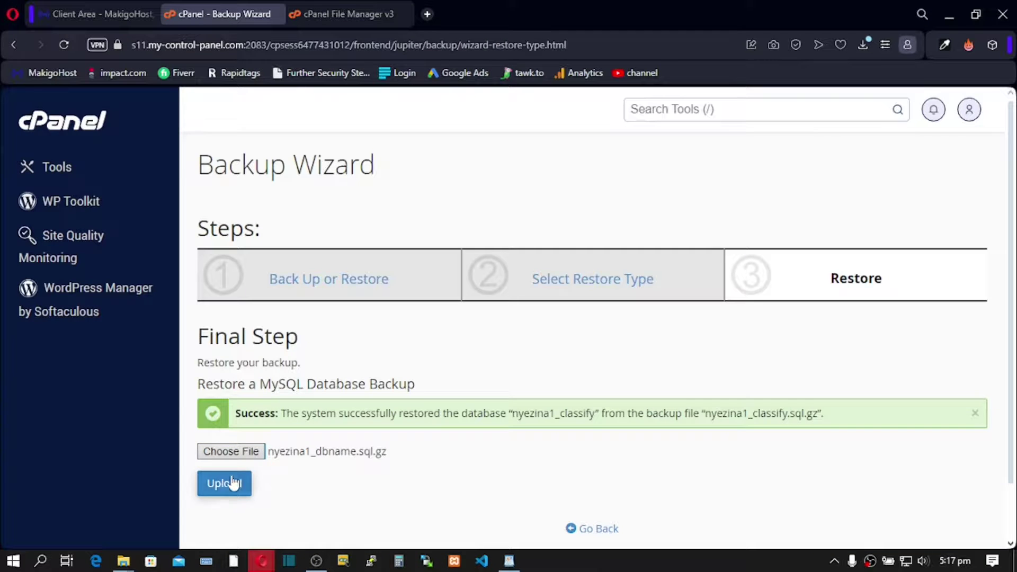
left_click(230, 485)
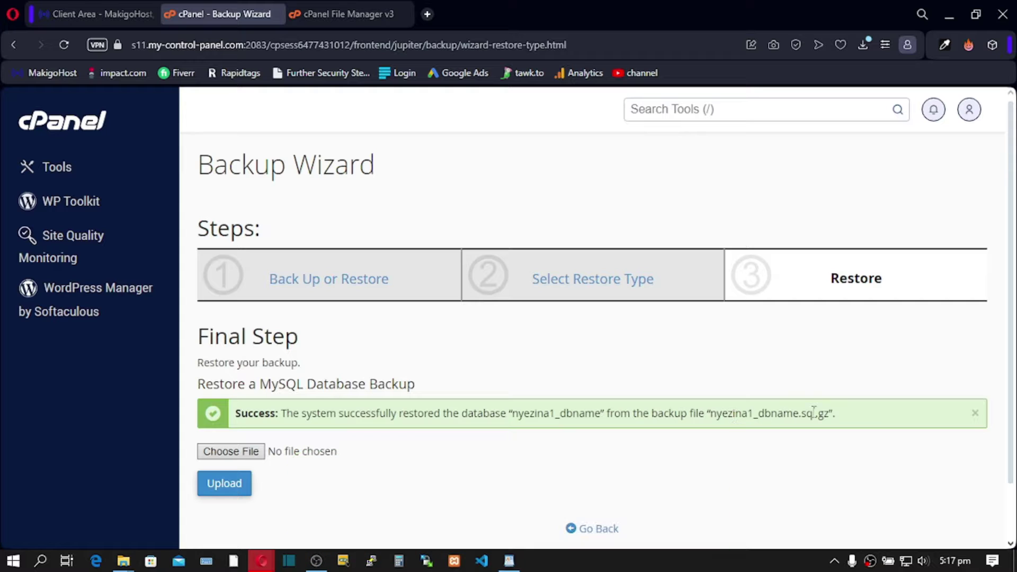
Switch the restore type to Email Forwarders and upload the aliases-tutorialz.xyz.gz backup from Downloads
left_click(576, 286)
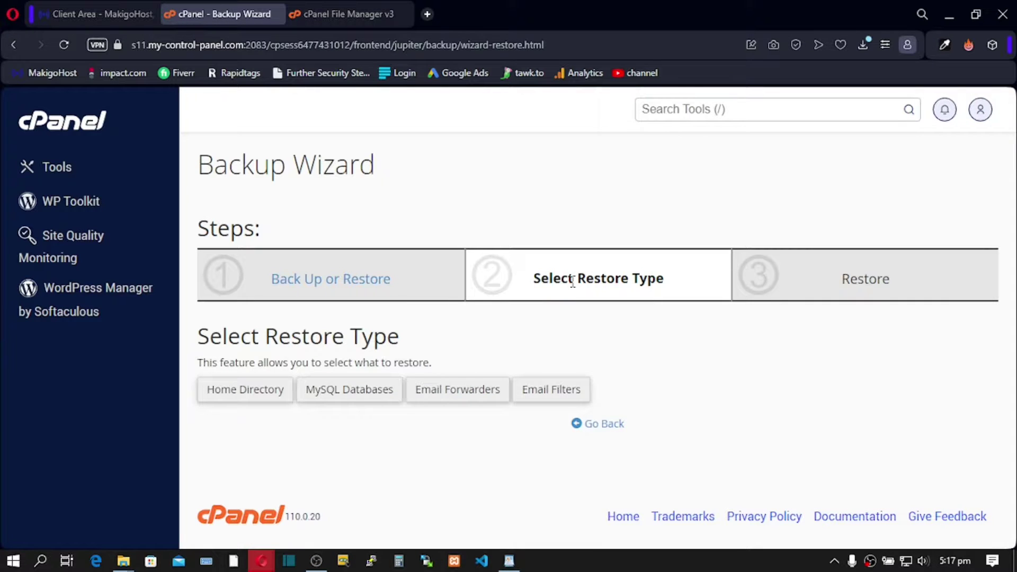
left_click(452, 397)
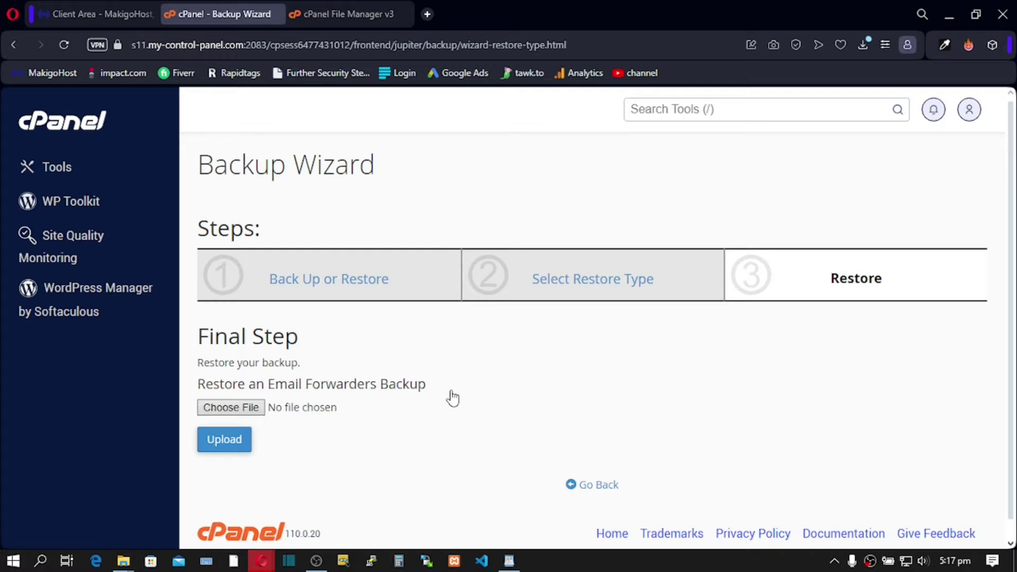
left_click(233, 411)
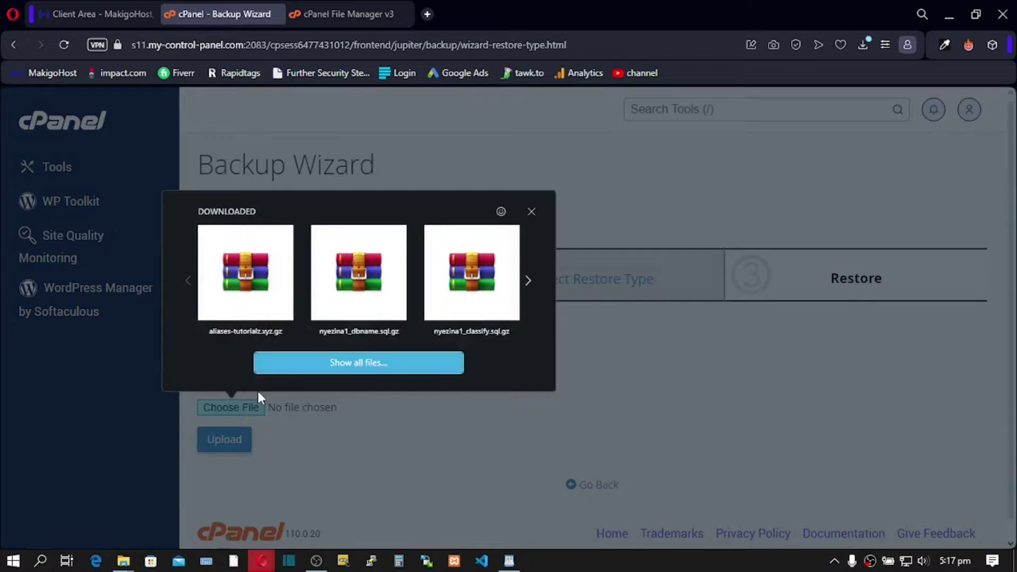
left_click(320, 364)
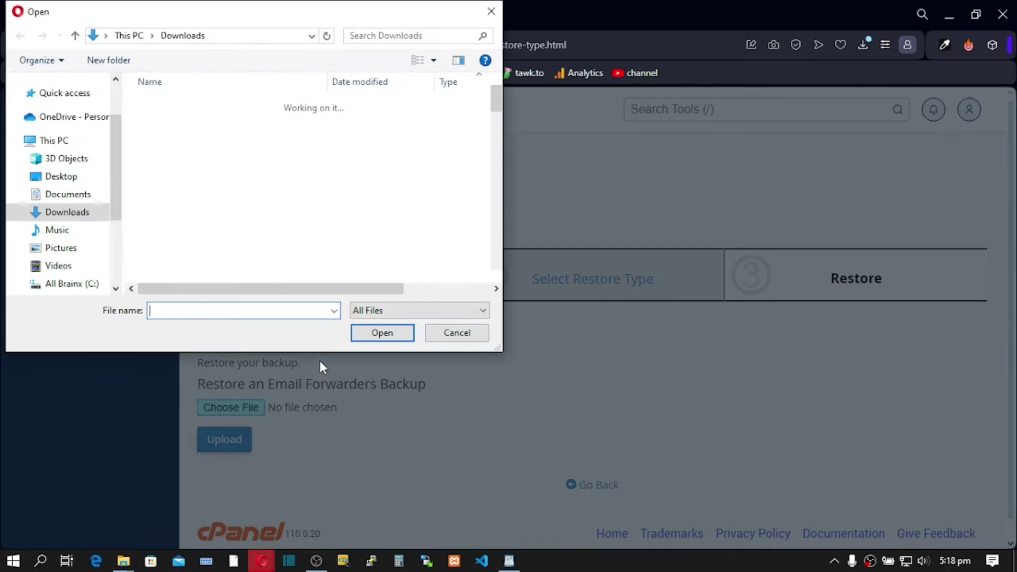
scroll(371, 159, "down", 3)
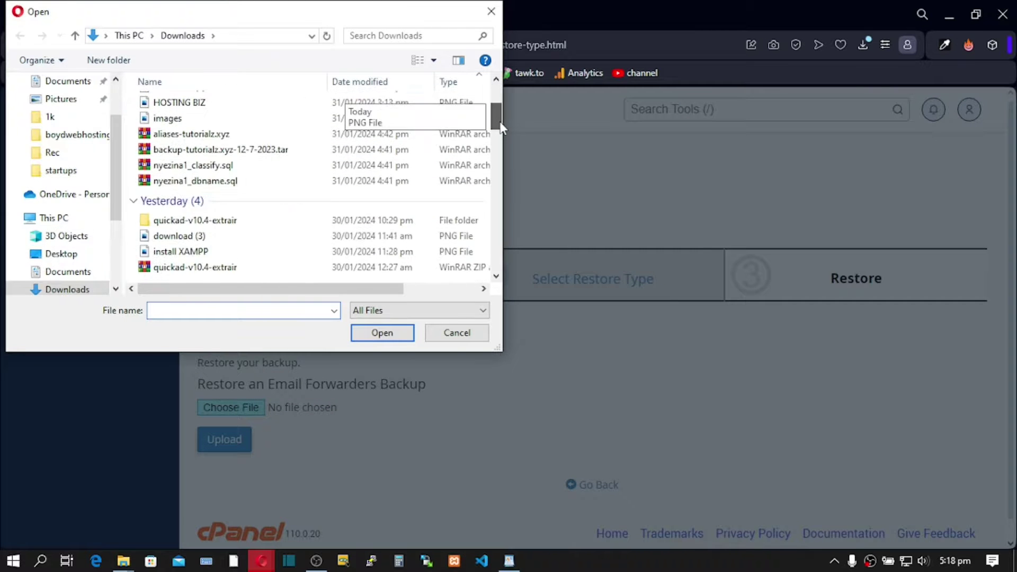
left_click(167, 139)
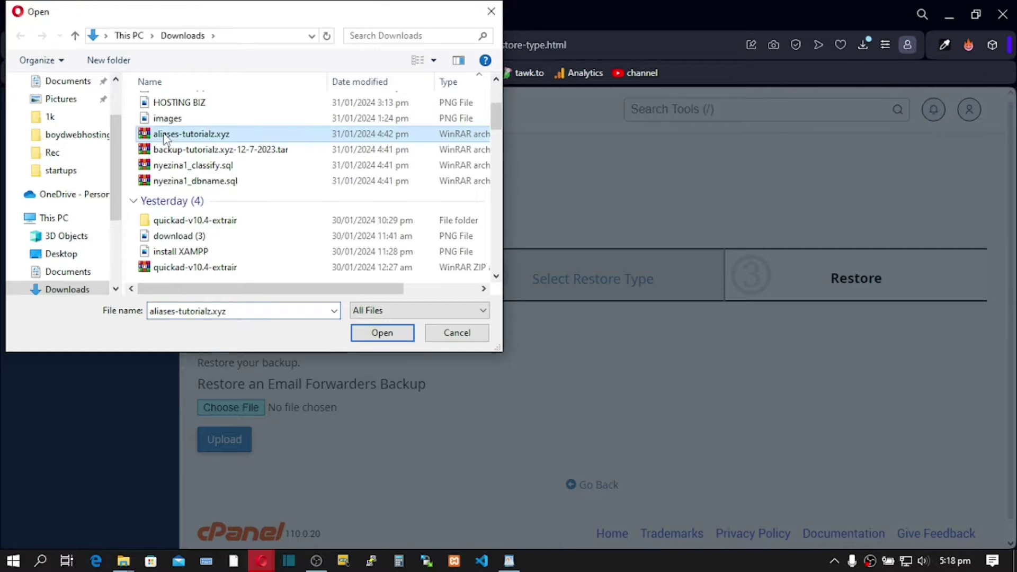
left_click(377, 333)
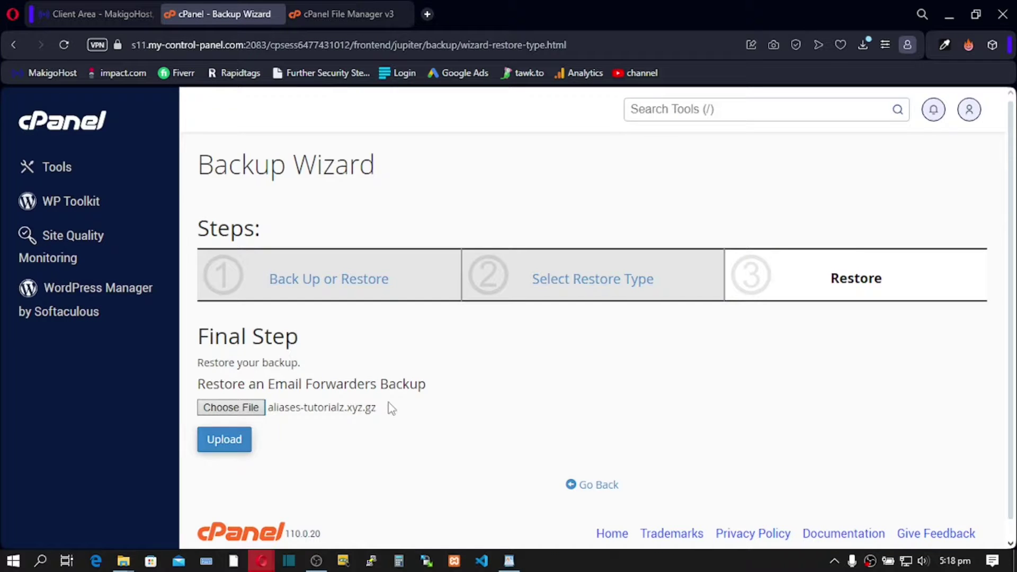
left_click(233, 442)
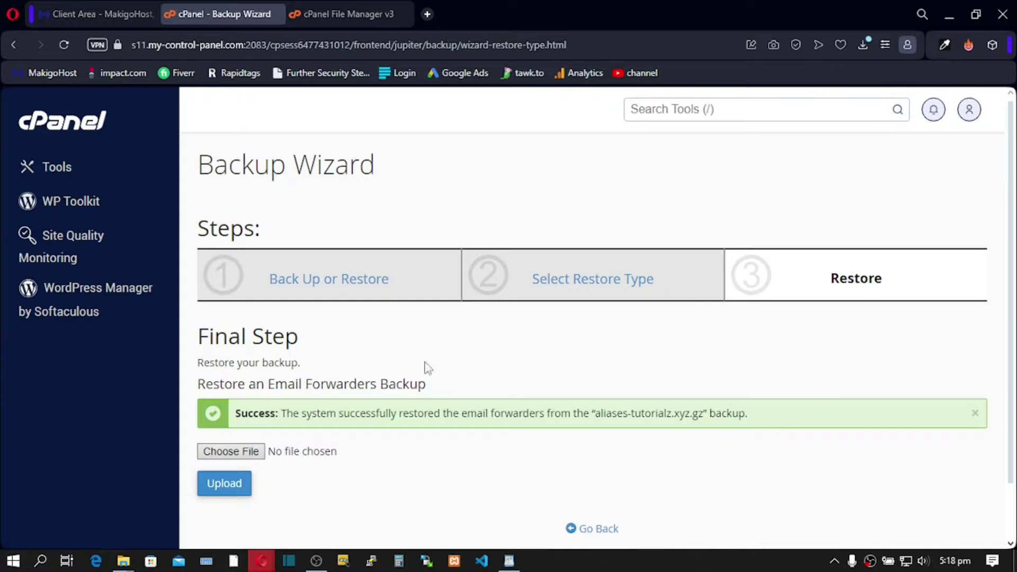
Return to the main tools page, open Email Accounts and check the listed mailboxes
left_click(69, 128)
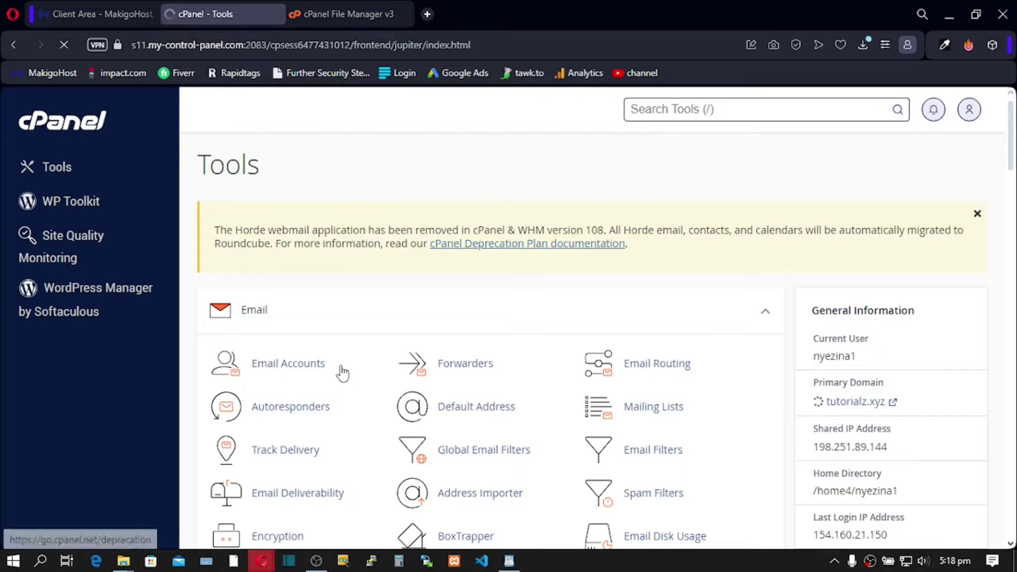
left_click(304, 370)
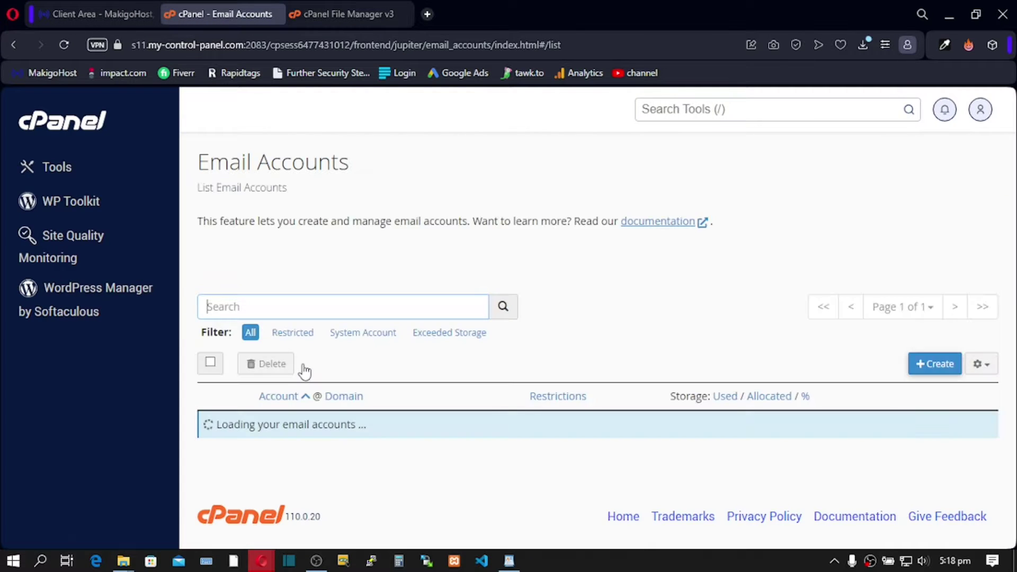
scroll(304, 370, "down", 1)
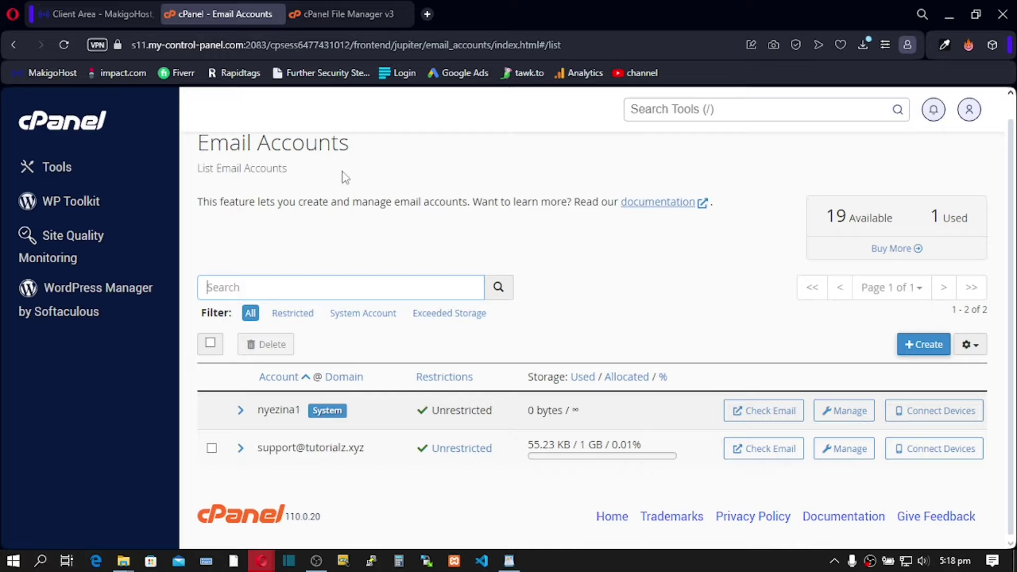
Find and open File Manager, go up to the home directory and inspect the restored contents of public_html
left_click(641, 110)
type("file")
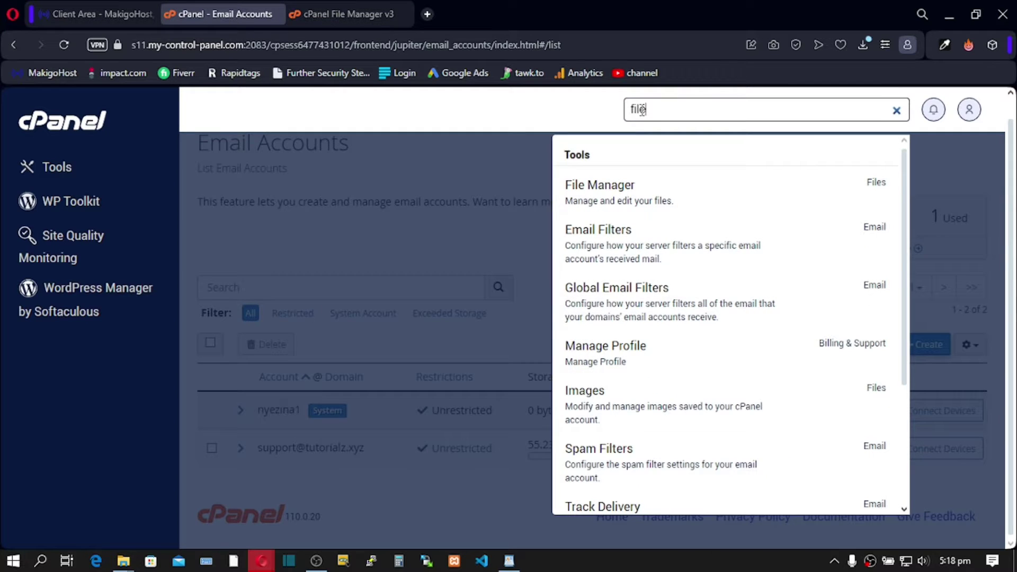
left_click(637, 180)
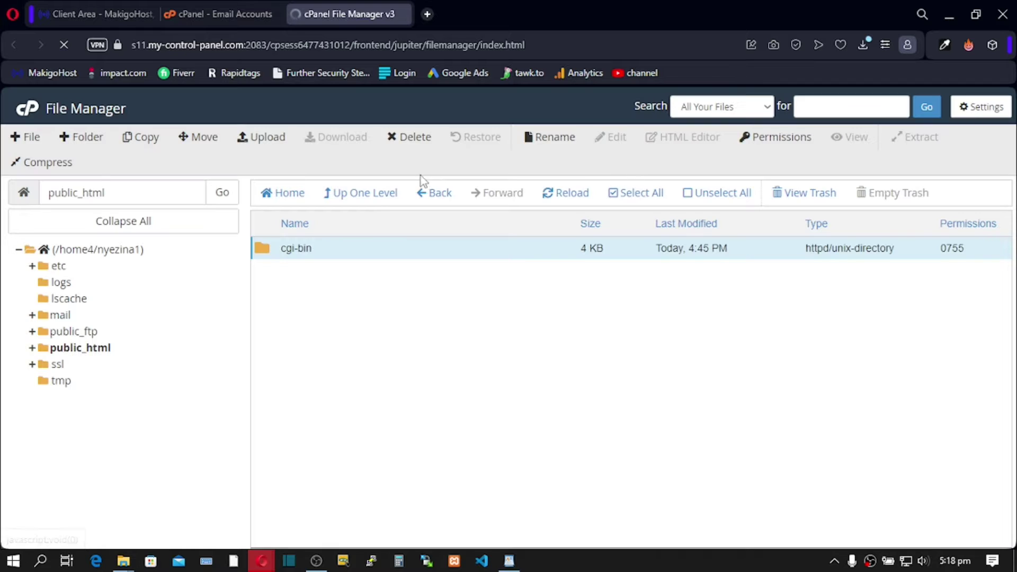
left_click(366, 203)
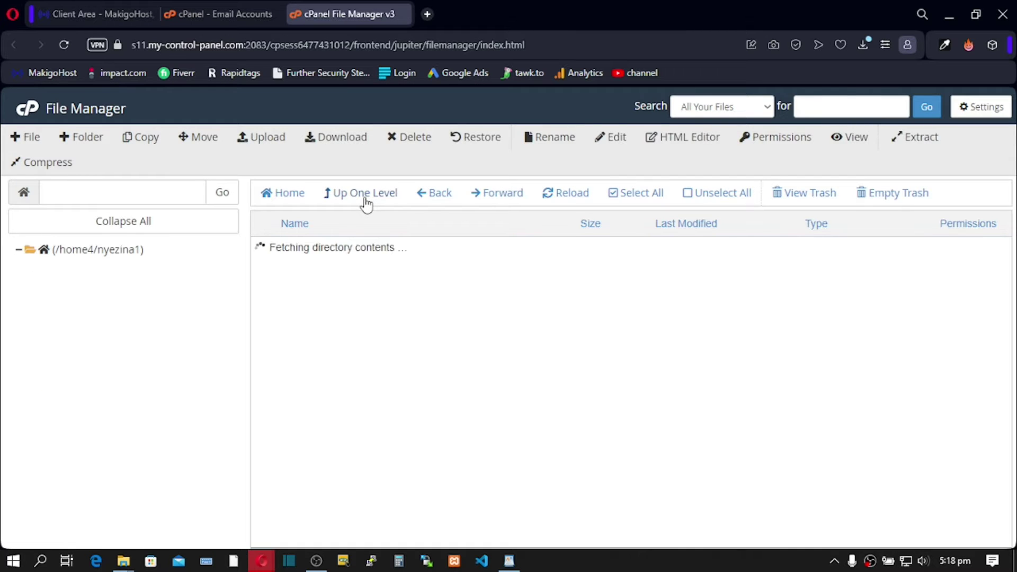
scroll(305, 360, "down", 5)
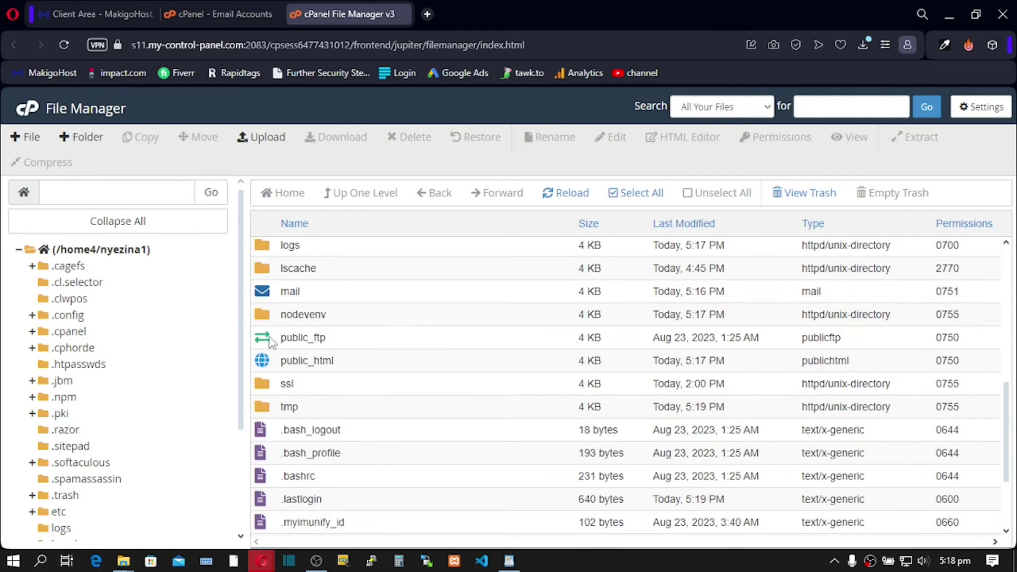
double_click(264, 369)
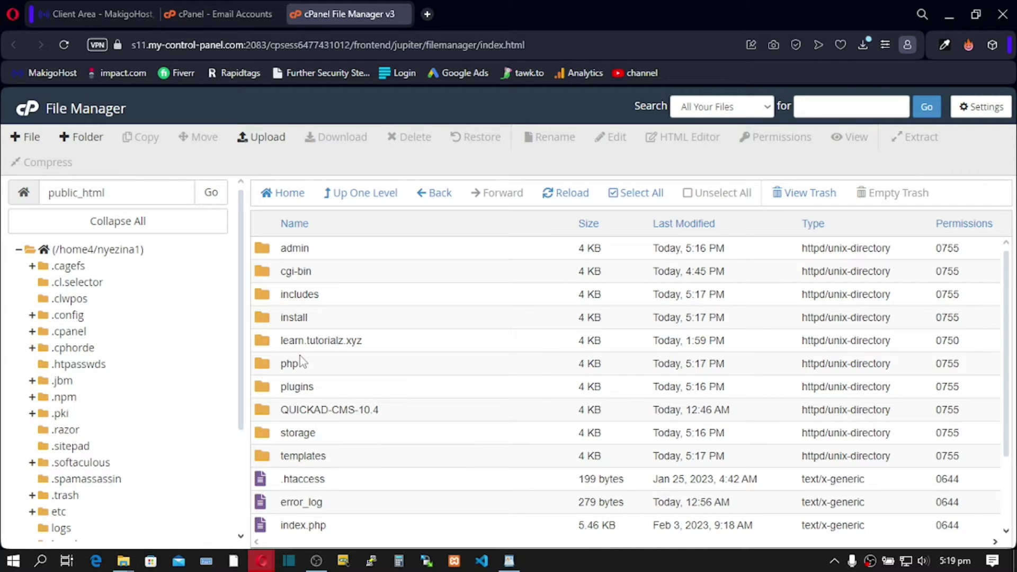
Return to the Email Accounts page, search the tools for "db", open MySQL Databases and check the Current Databases list
left_click(221, 13)
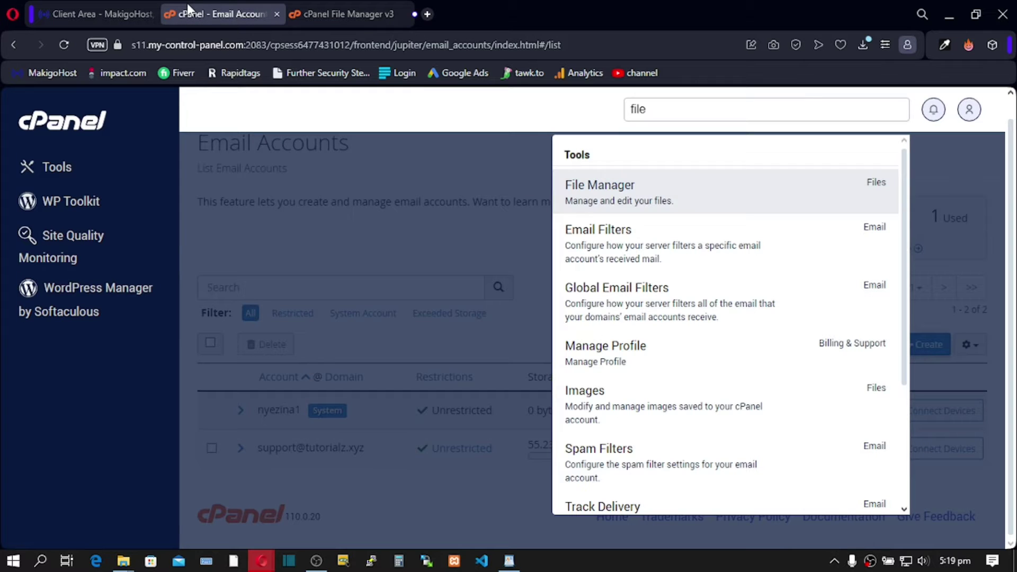
double_click(638, 108)
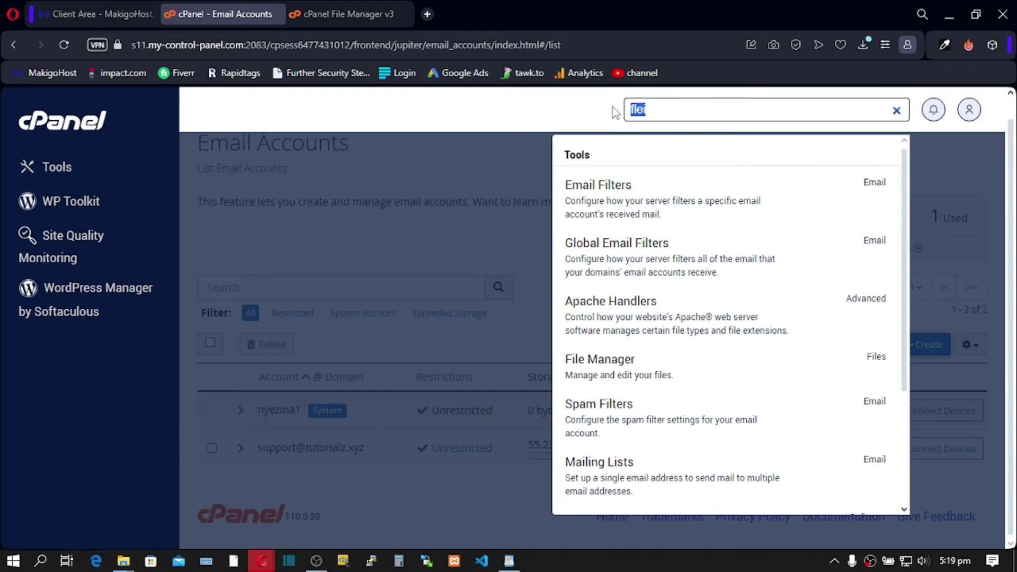
type("de")
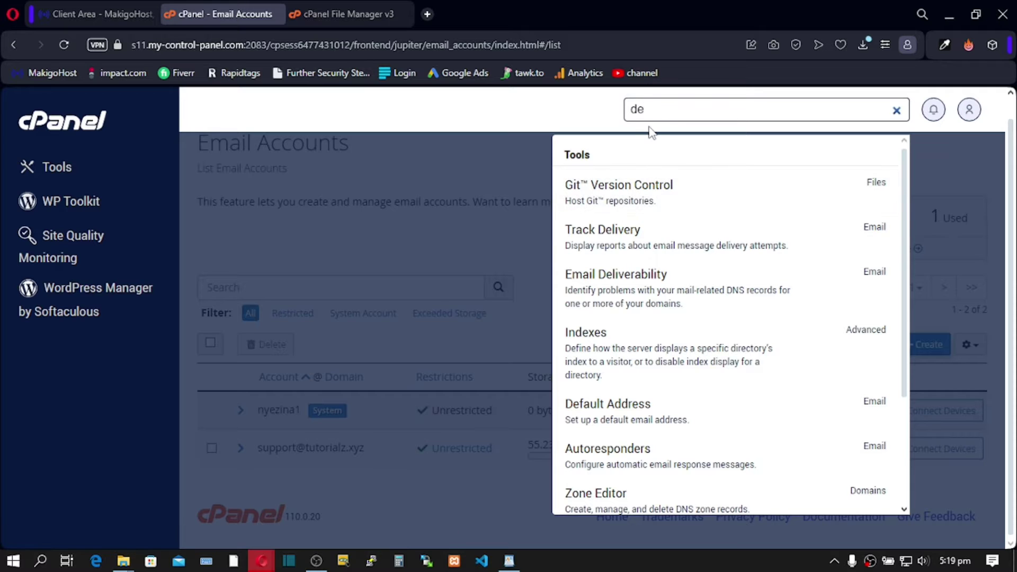
key("BackSpace")
type("b")
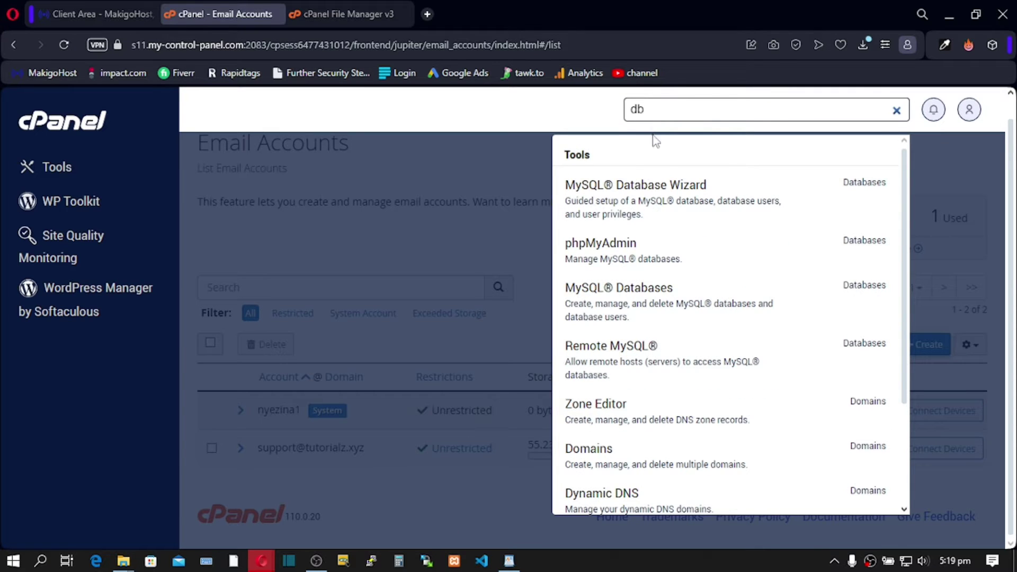
left_click(613, 303)
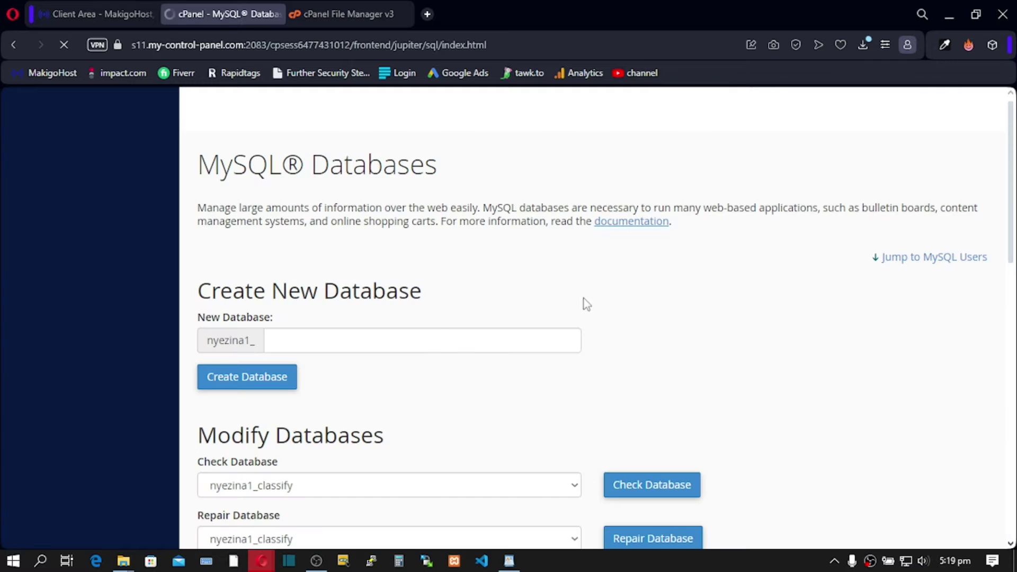
scroll(431, 332, "down", 7)
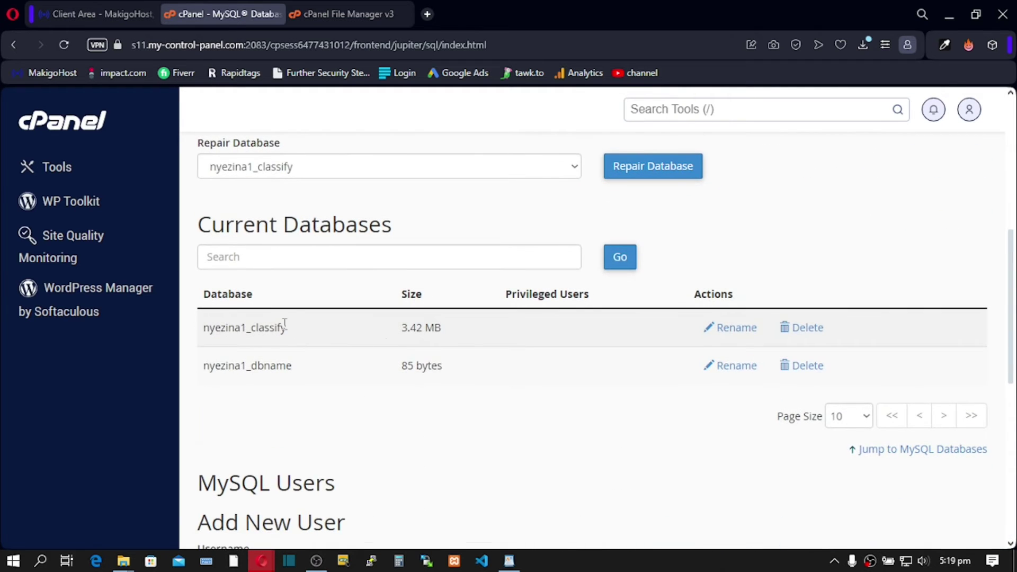